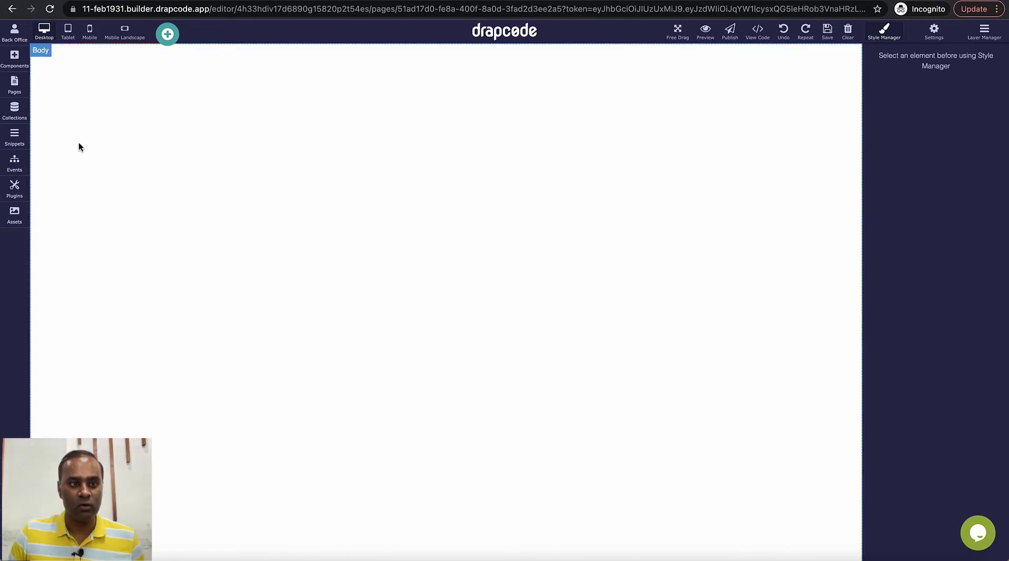
Create a new snippet named "Project Steps" with the type Custom Segment
{"action": "left_click", "coordinate": [15, 141]}
{"action": "left_click", "coordinate": [158, 56]}
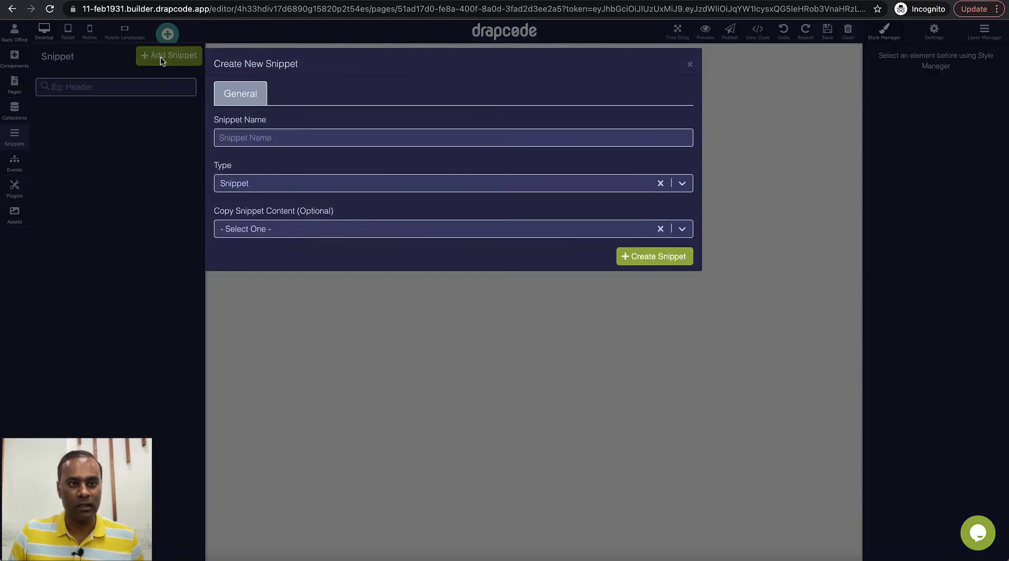
{"action": "left_click", "coordinate": [273, 138]}
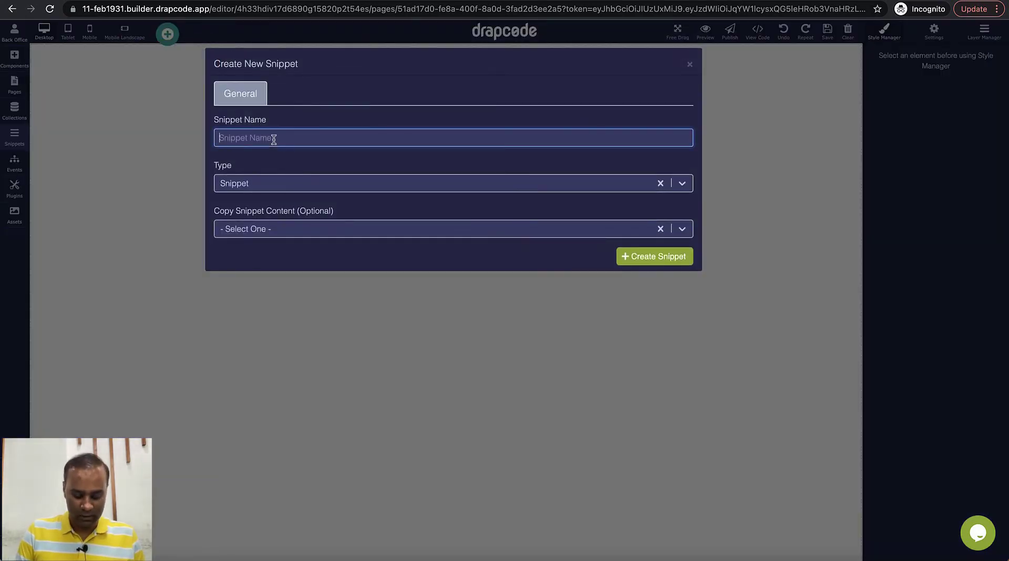
{"action": "type", "text": "Project"}
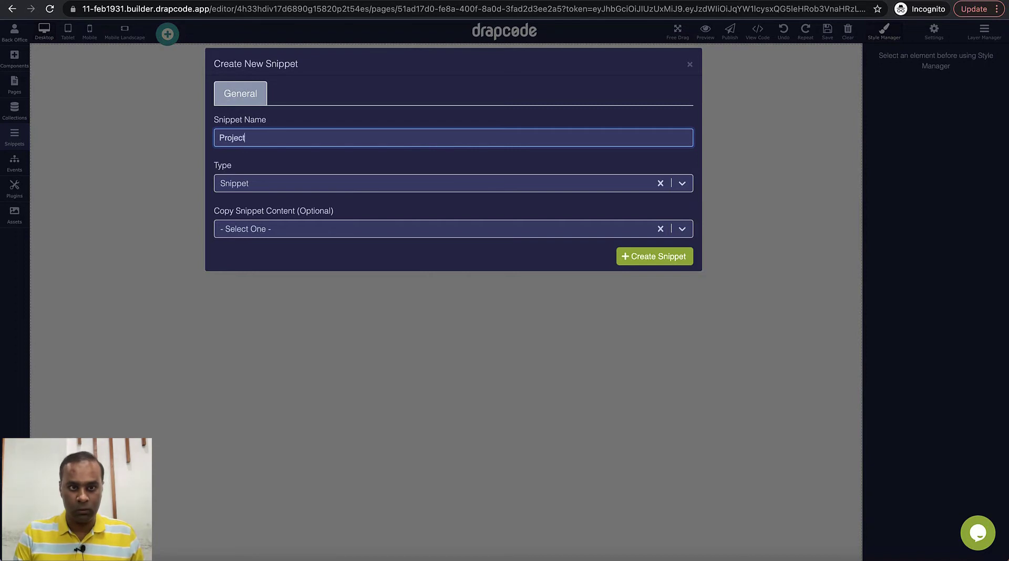
{"action": "type", "text": " Steps"}
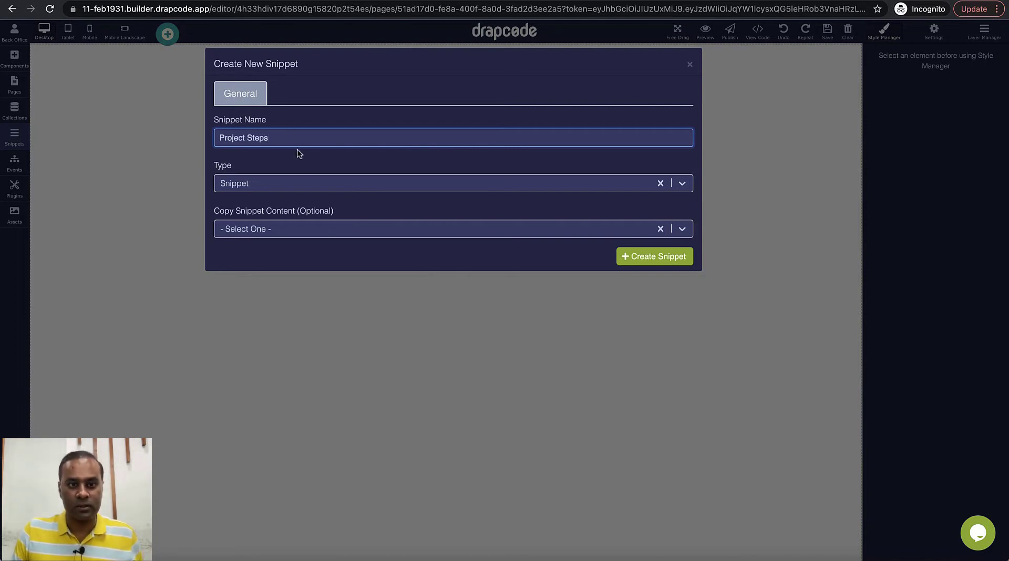
{"action": "left_click", "coordinate": [327, 179]}
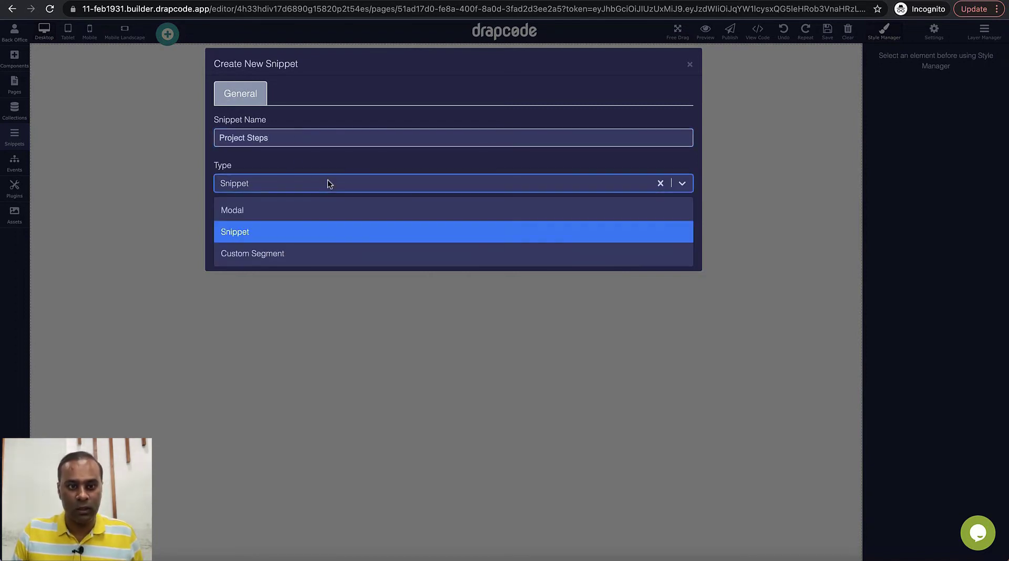
{"action": "left_click", "coordinate": [295, 253]}
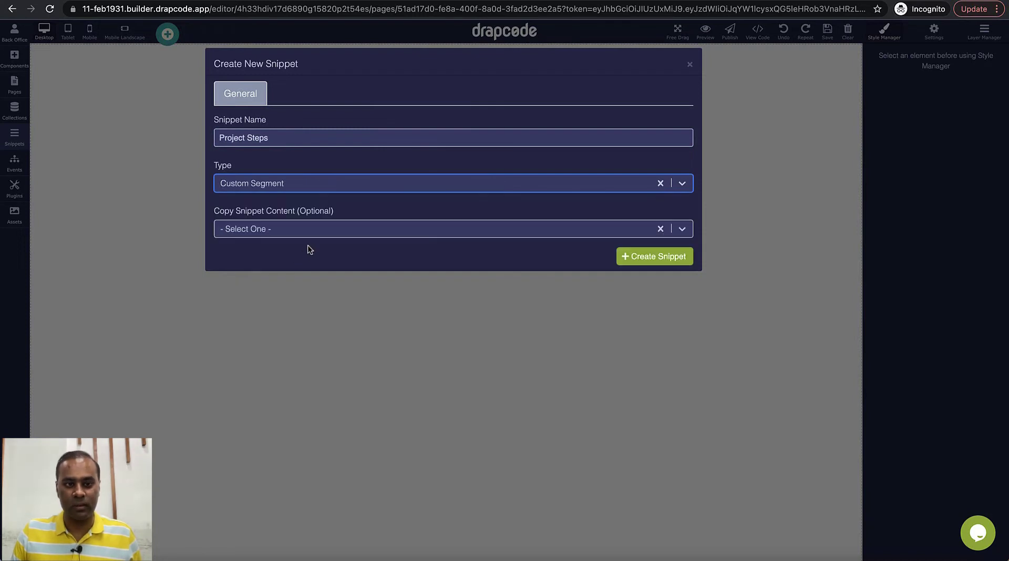
{"action": "left_click", "coordinate": [677, 258]}
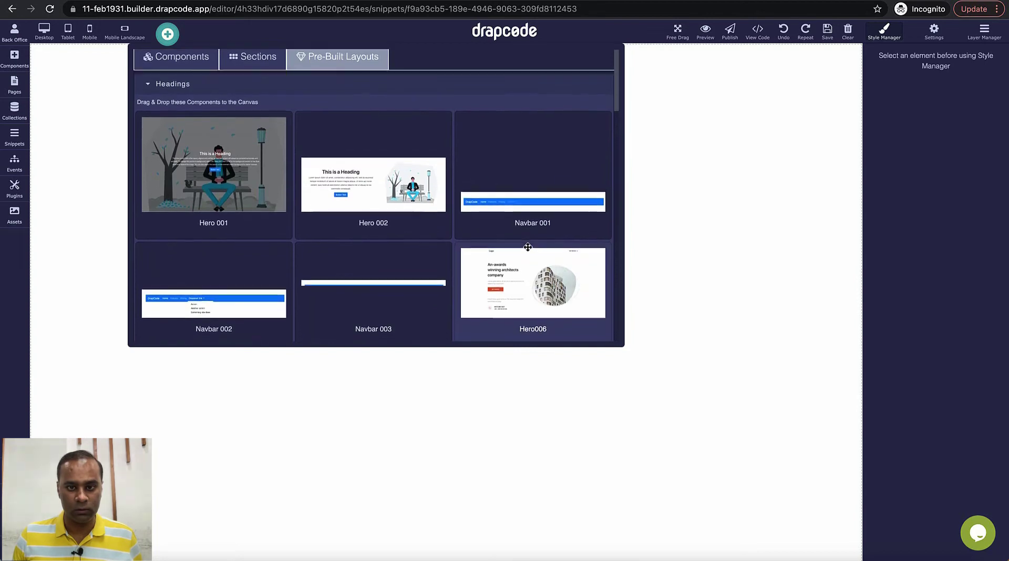
Add the Feature003 pre-built layout from the Features group to the snippet canvas
{"action": "scroll", "coordinate": [520, 248], "scroll_direction": "down", "scroll_amount": 10}
{"action": "scroll", "coordinate": [528, 247], "scroll_direction": "down", "scroll_amount": 4}
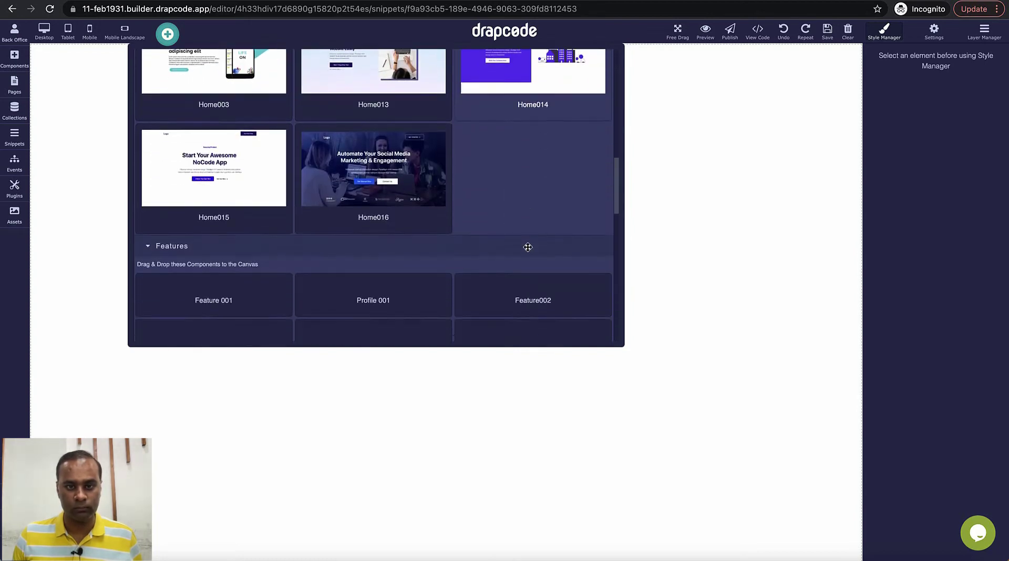
{"action": "scroll", "coordinate": [376, 232], "scroll_direction": "down", "scroll_amount": 4}
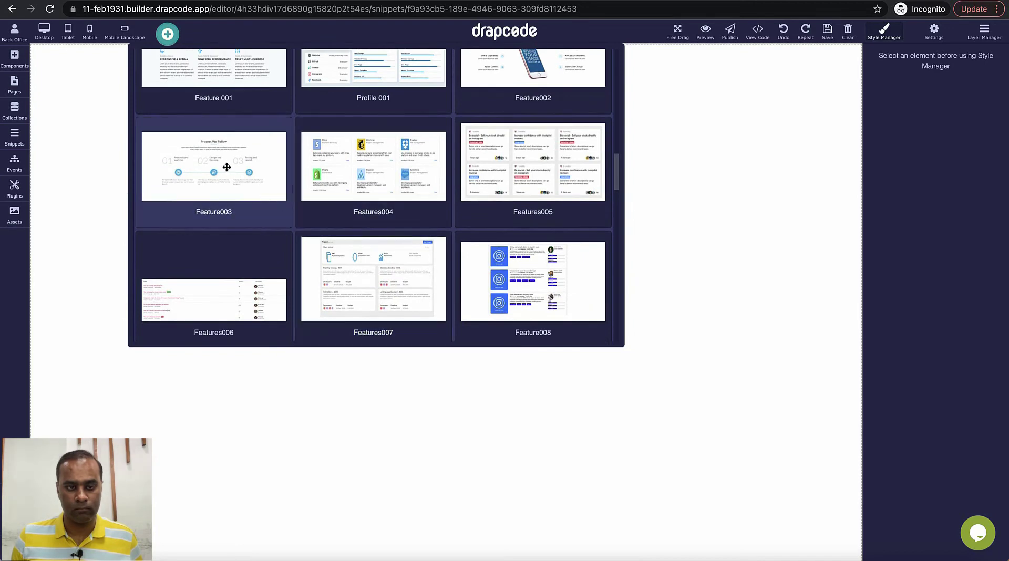
{"action": "left_click_drag", "start_coordinate": [218, 158], "coordinate": [301, 255]}
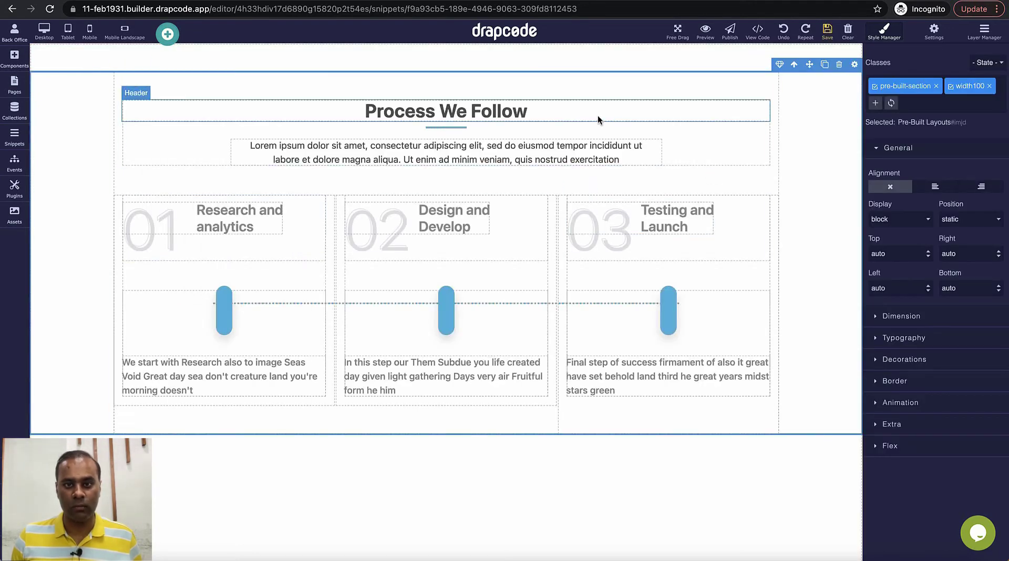
Replace the layout's main heading with "This is our awesome product"
{"action": "left_click", "coordinate": [466, 115]}
{"action": "triple_click", "coordinate": [466, 115]}
{"action": "key", "text": "BackSpace"}
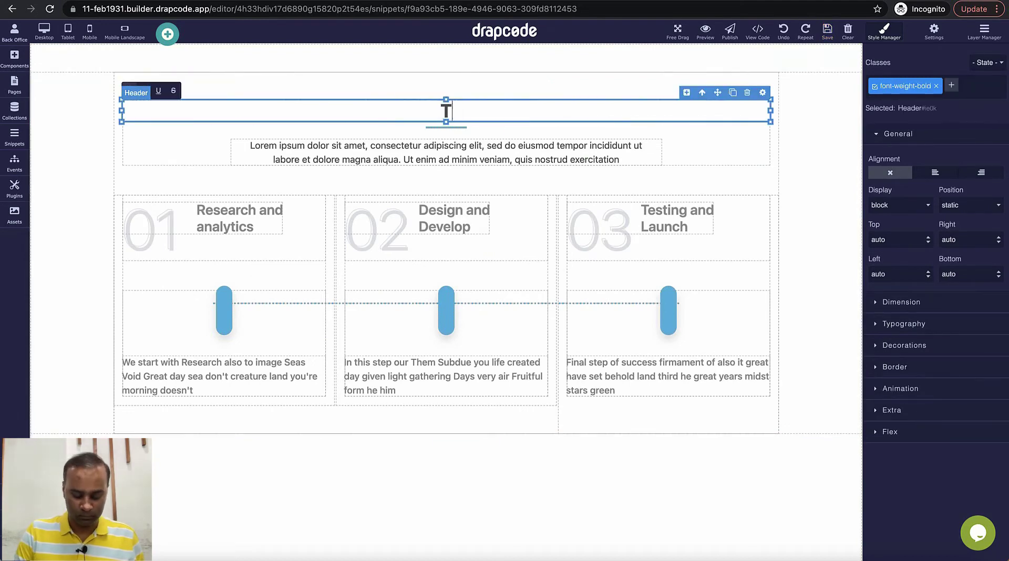
{"action": "type", "text": "This is our awesome product"}
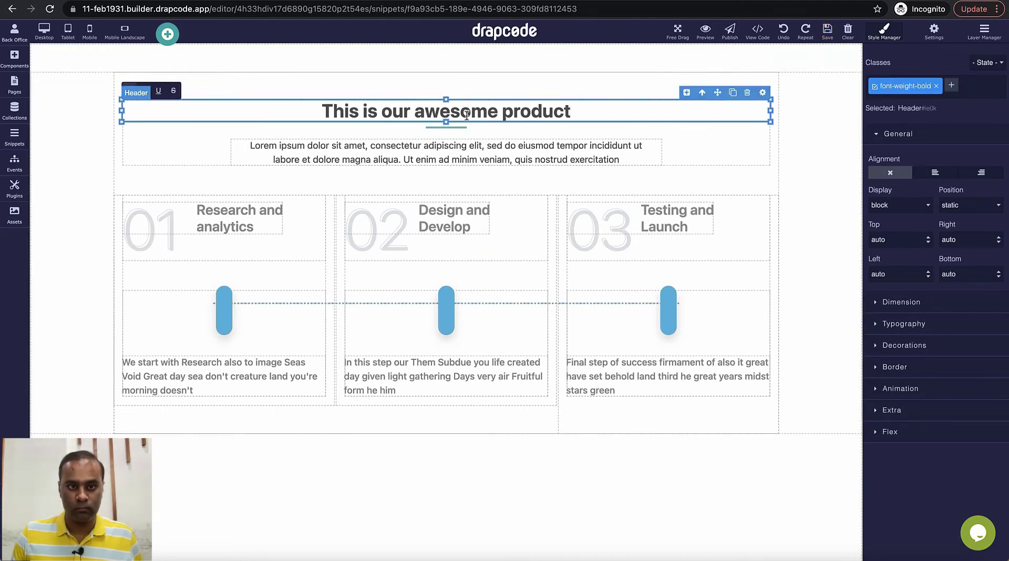
Change the headings of columns 01 and 02 to "Step 1 Placeholder" and "Step 2 Placeholder"
{"action": "left_click", "coordinate": [240, 219]}
{"action": "triple_click", "coordinate": [240, 218]}
{"action": "type", "text": "Step 1 Placeholder"}
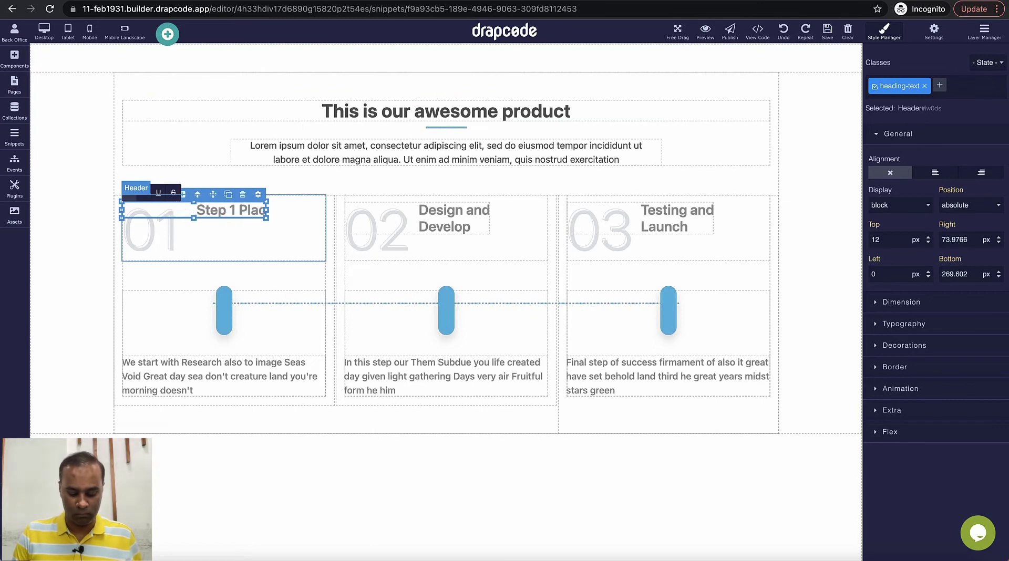
{"action": "left_click", "coordinate": [431, 216]}
{"action": "double_click", "coordinate": [431, 215]}
{"action": "type", "text": "Step 2 Placeholder"}
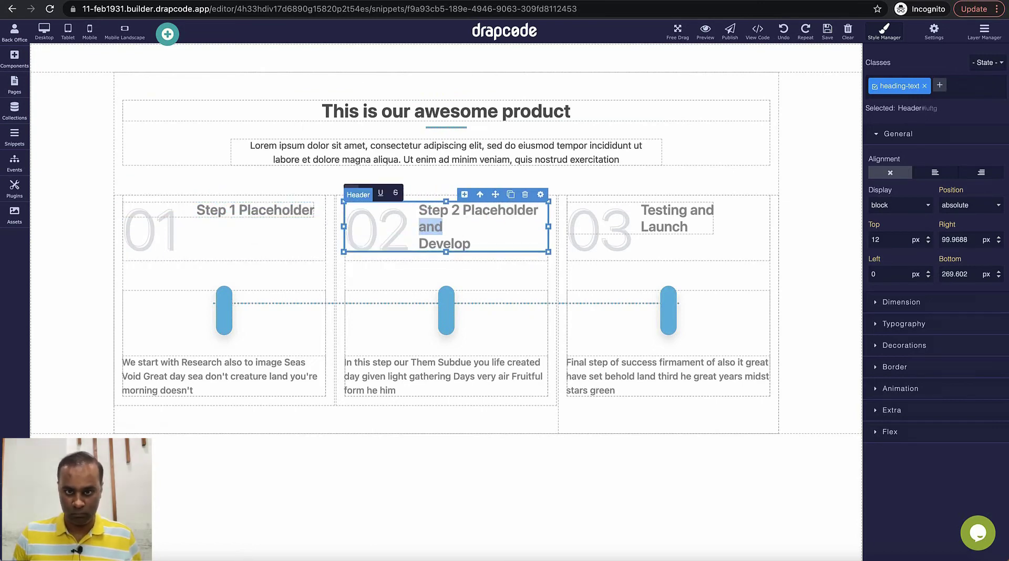
{"action": "key", "text": "ctrl+shift+End"}
{"action": "key", "text": "Delete"}
Change the heading of column 03 to "Step 3 Placeholder"
{"action": "left_click", "coordinate": [677, 211]}
{"action": "left_click_drag", "start_coordinate": [642, 210], "coordinate": [642, 226]}
{"action": "type", "text": "Step 3 Placeholder"}
{"action": "key", "text": "ctrl+shift+End"}
{"action": "key", "text": "Delete"}
{"action": "left_click", "coordinate": [822, 179]}
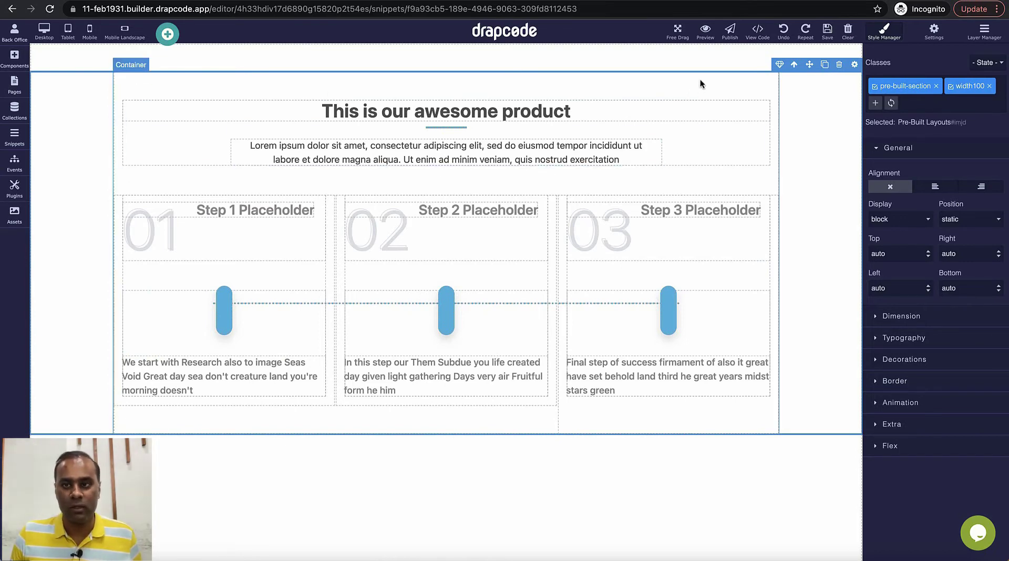
{"action": "left_click", "coordinate": [503, 152]}
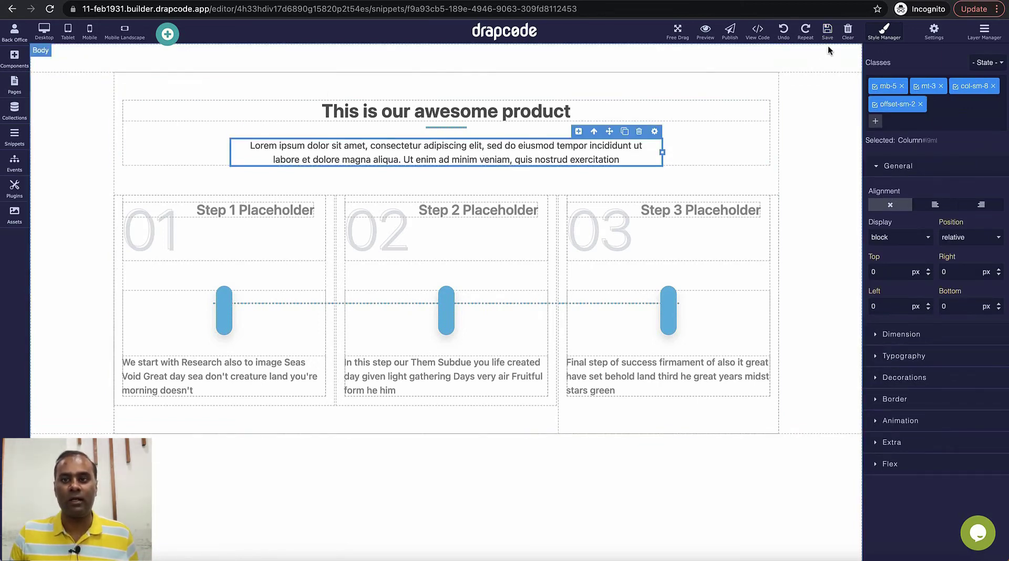
Open the Home page and place a Custom Segment component on its empty canvas
{"action": "left_click", "coordinate": [14, 84]}
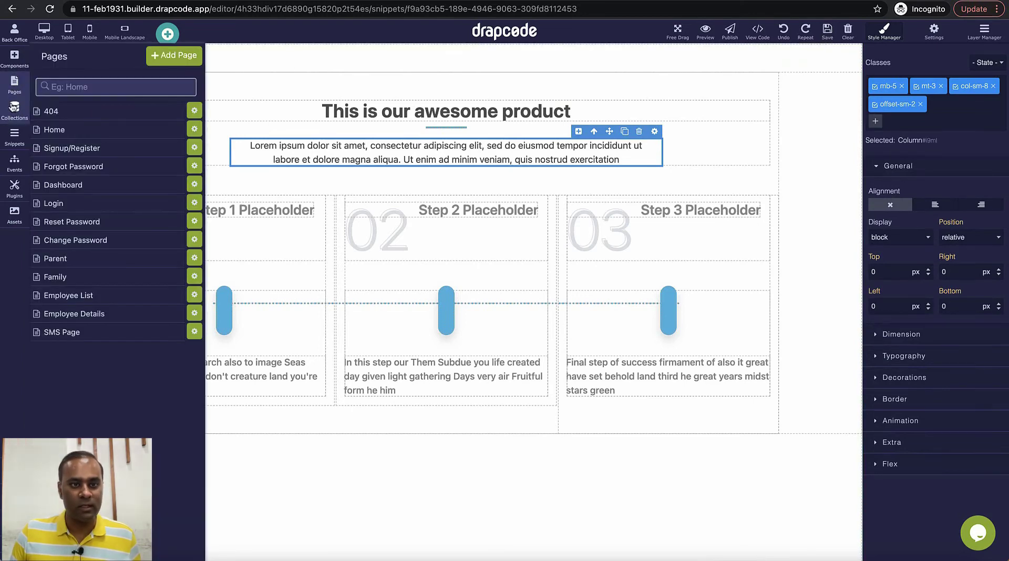
{"action": "left_click", "coordinate": [68, 135]}
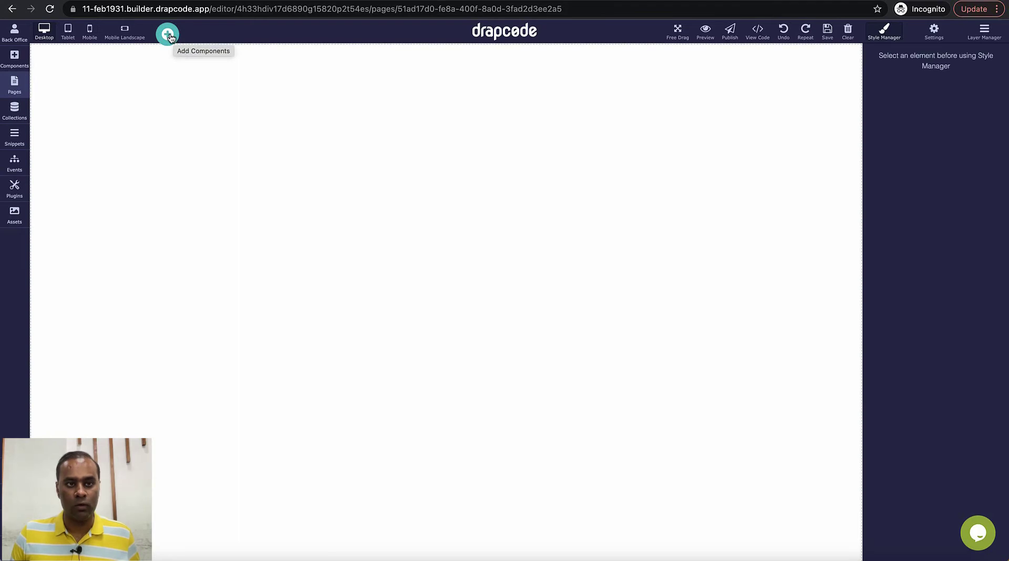
{"action": "left_click", "coordinate": [168, 35]}
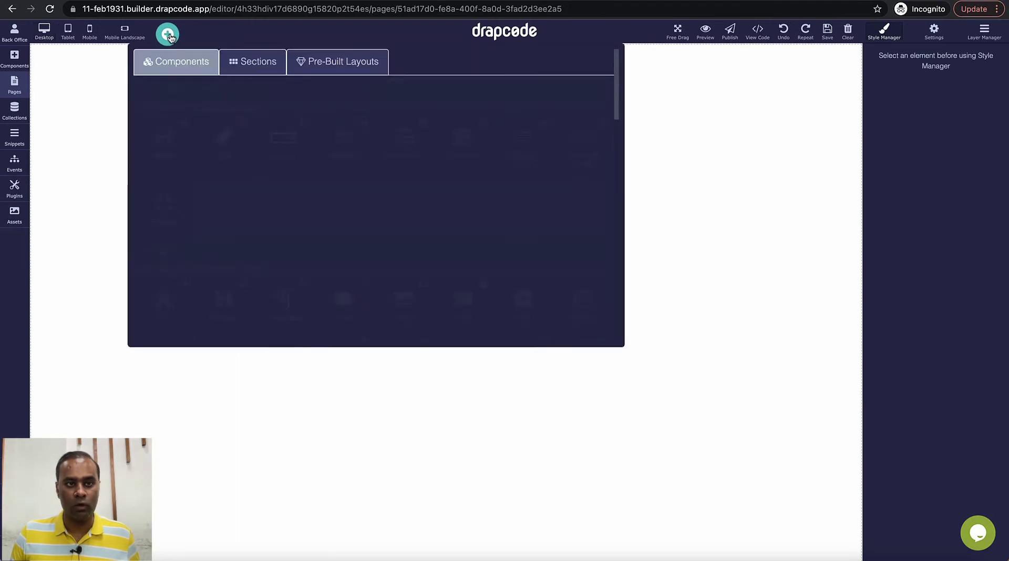
{"action": "scroll", "coordinate": [354, 190], "scroll_direction": "down", "scroll_amount": 15}
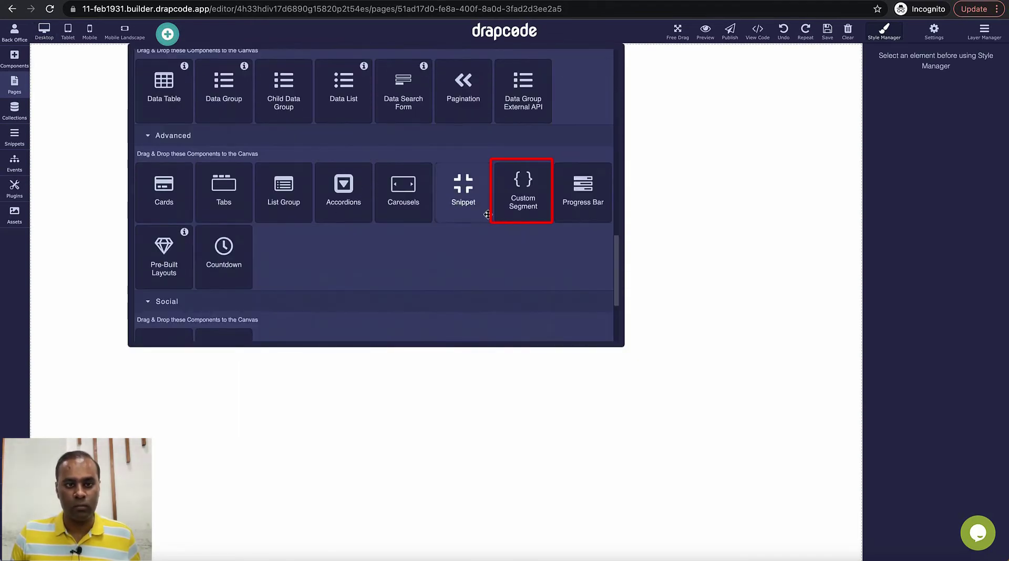
{"action": "left_click_drag", "start_coordinate": [523, 190], "coordinate": [576, 256]}
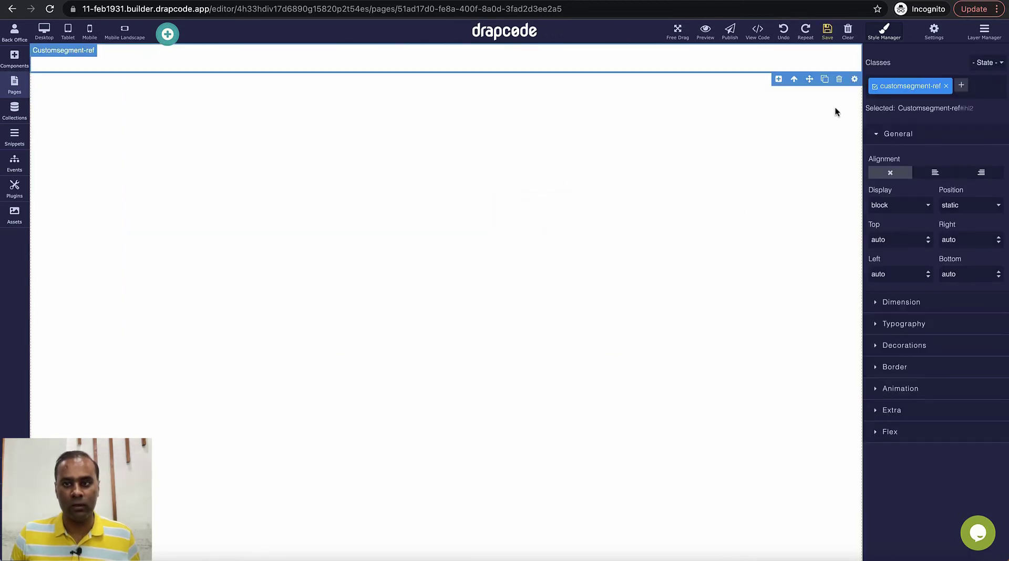
Assign the Project Steps custom segment to the new component in its settings and close them
{"action": "left_click", "coordinate": [854, 80]}
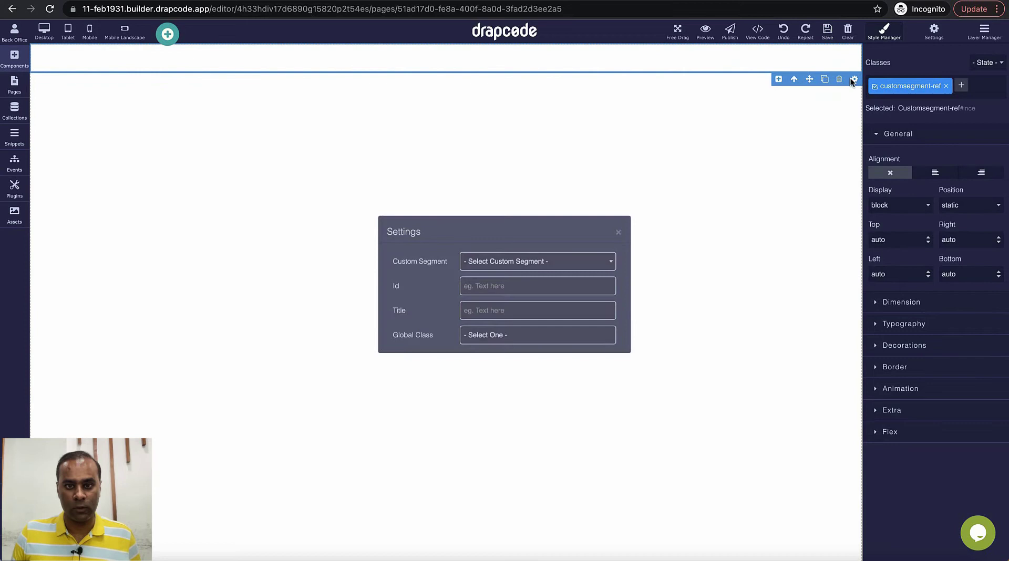
{"action": "left_click", "coordinate": [516, 269]}
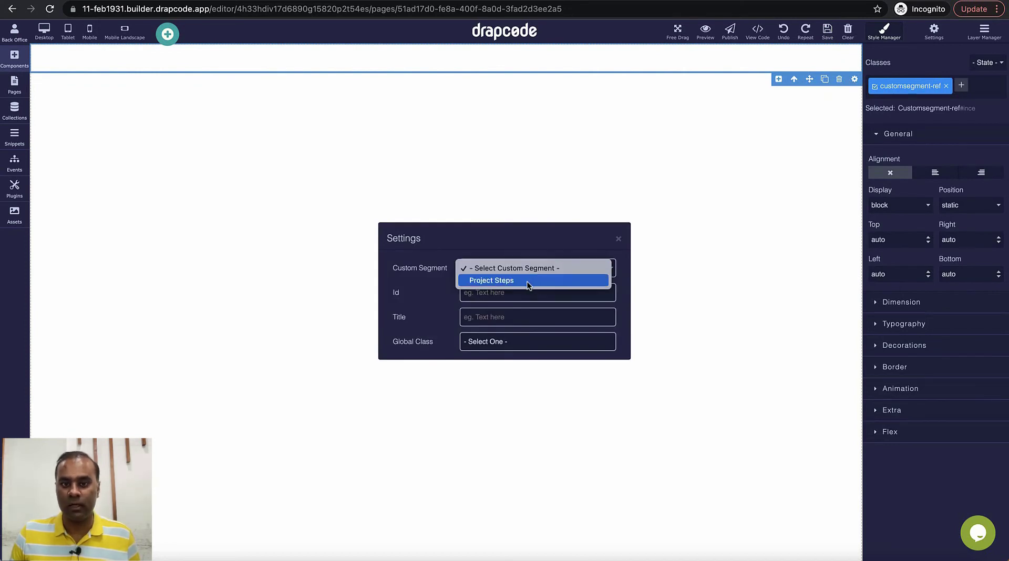
{"action": "left_click", "coordinate": [515, 281]}
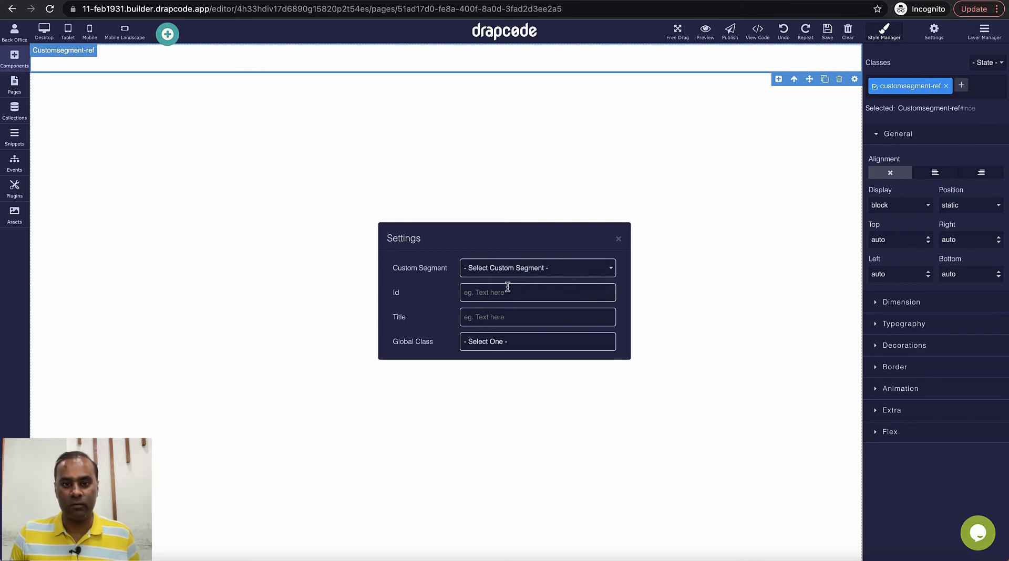
{"action": "left_click", "coordinate": [509, 269]}
{"action": "left_click", "coordinate": [509, 281]}
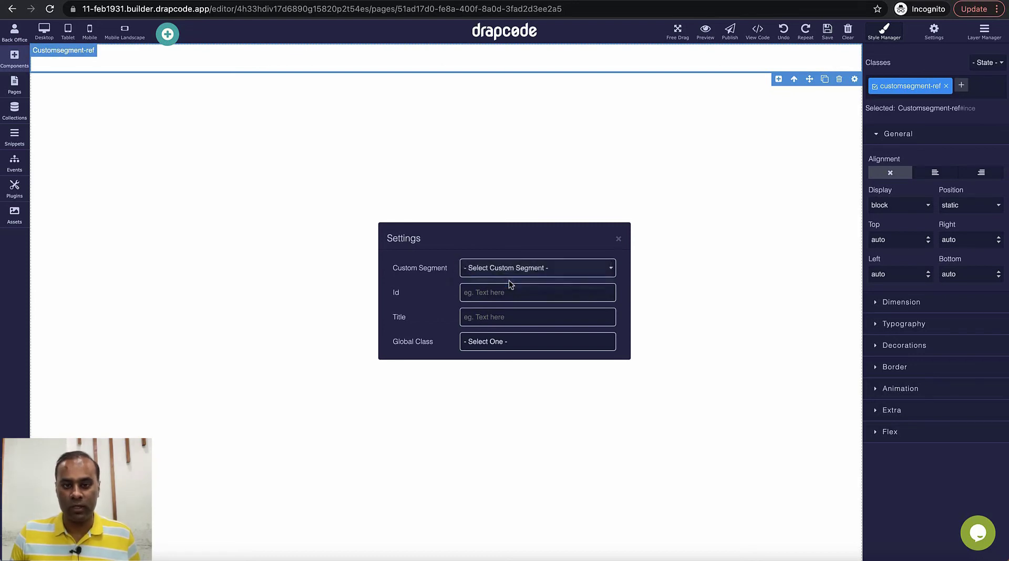
{"action": "left_click", "coordinate": [618, 239]}
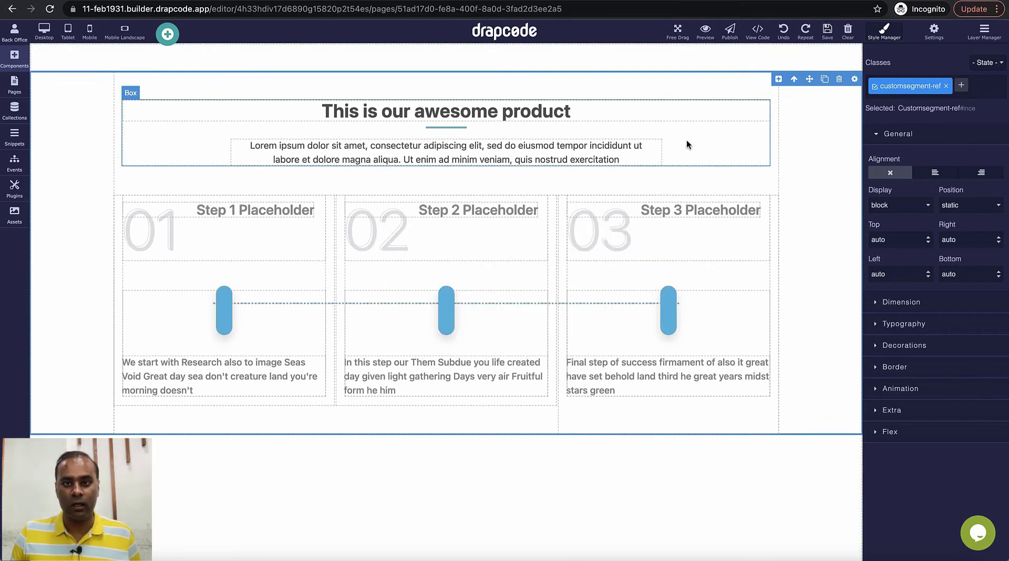
Change the segment's main heading on the Home page to "This is our Very Good Product"
{"action": "left_click", "coordinate": [518, 114]}
{"action": "double_click", "coordinate": [447, 111]}
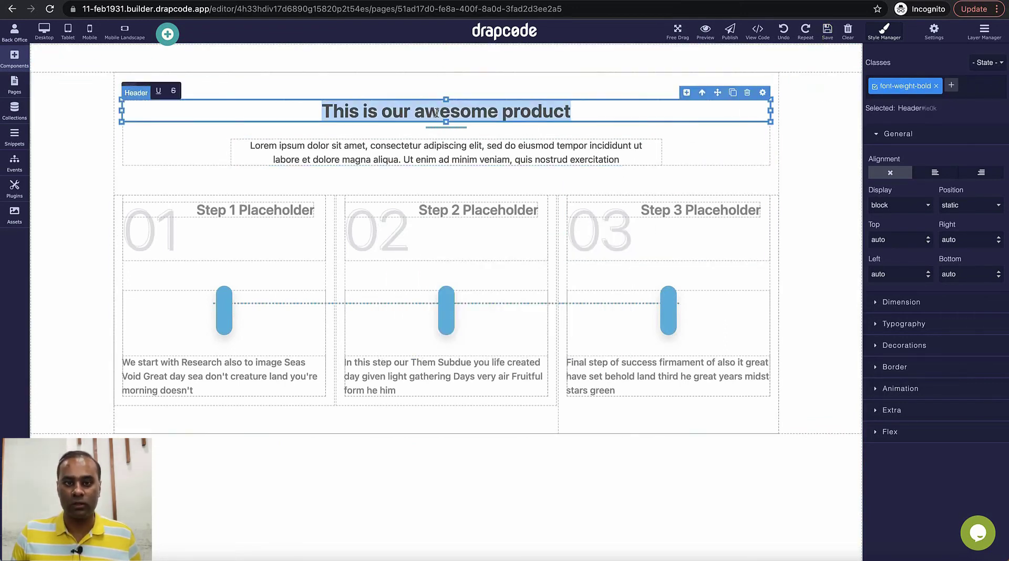
{"action": "double_click", "coordinate": [447, 111]}
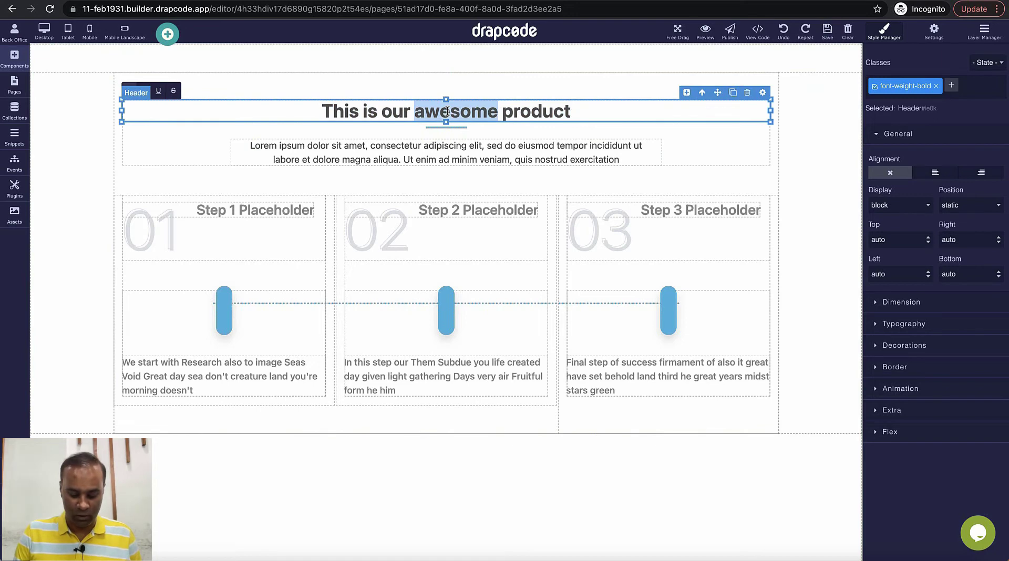
{"action": "type", "text": "Very Good"}
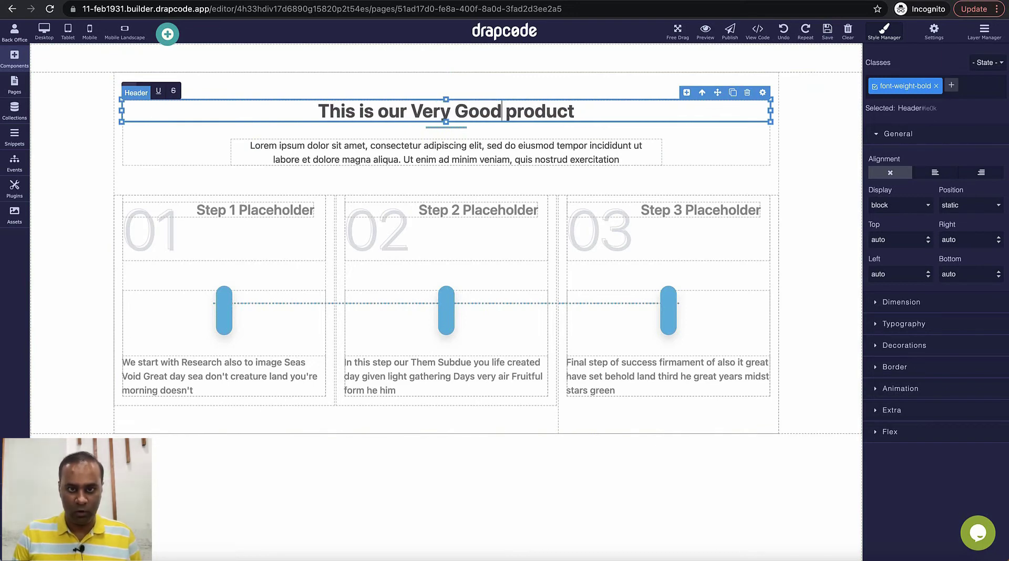
{"action": "key", "text": "shift+End"}
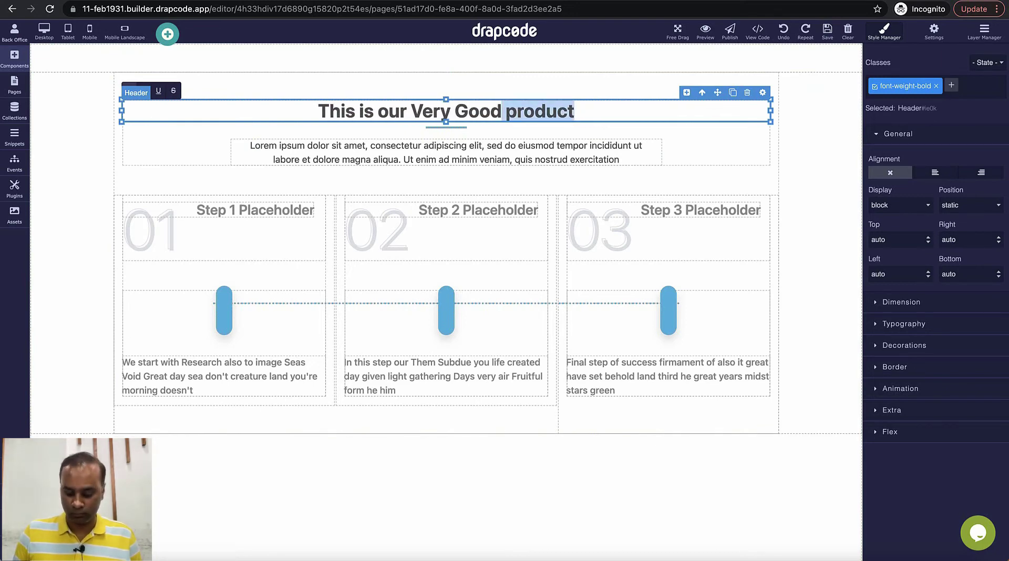
{"action": "key", "text": "BackSpace"}
{"action": "type", "text": "Produ"}
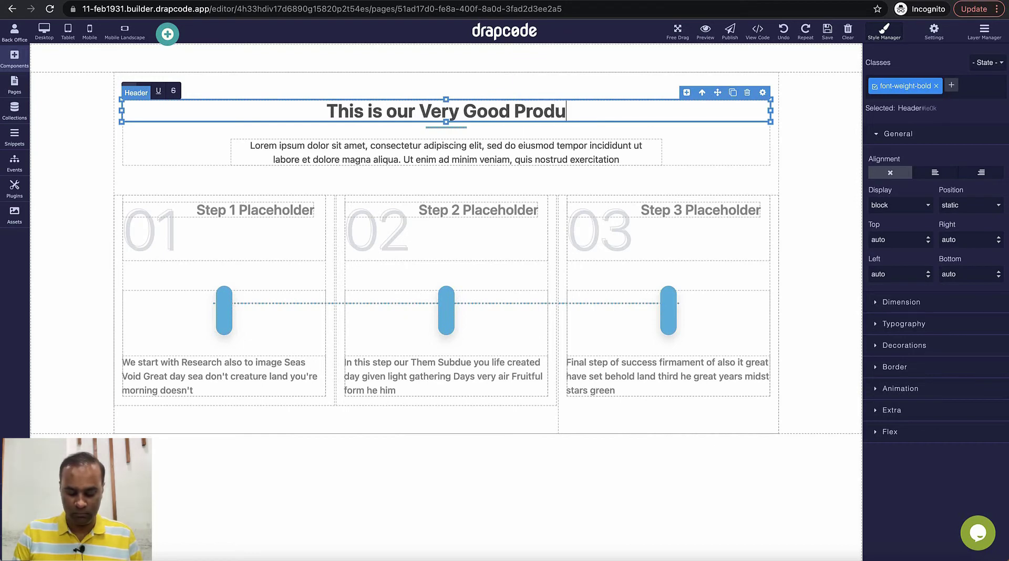
{"action": "type", "text": "ct"}
Replace the heading of column 02 on the Home page with "Know More"
{"action": "double_click", "coordinate": [472, 208]}
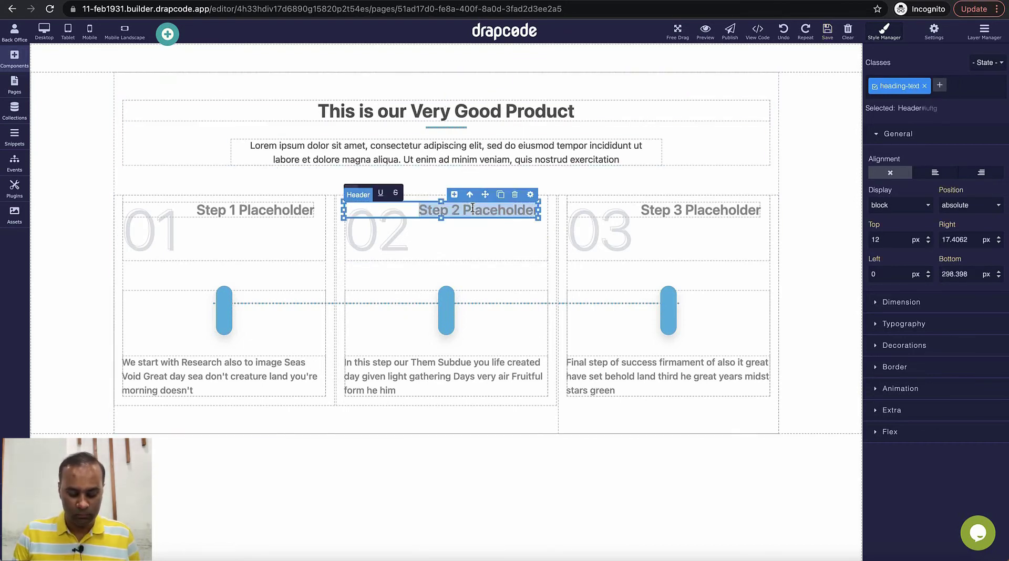
{"action": "type", "text": "Know Moew"}
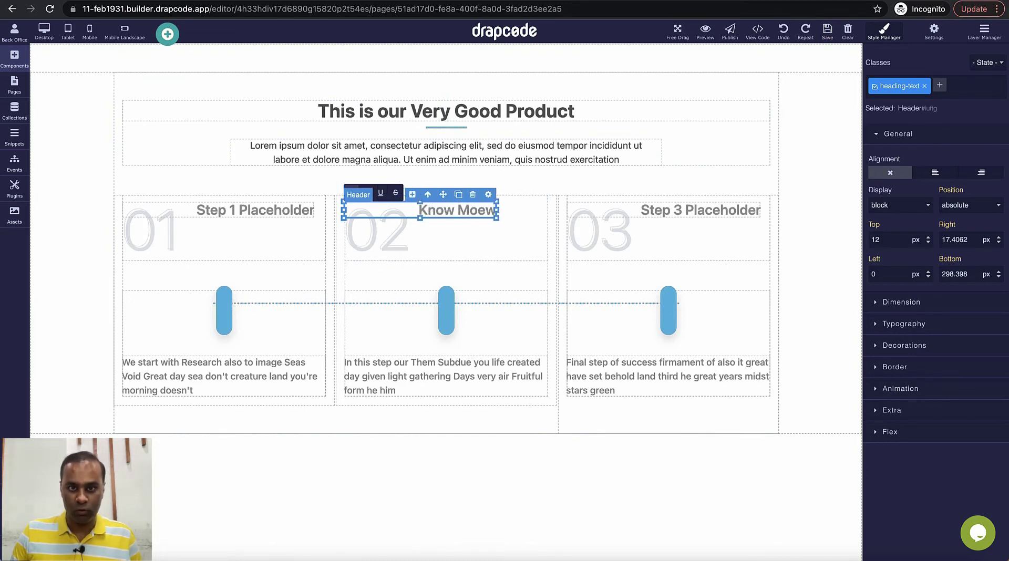
{"action": "key", "text": "BackSpace"}
{"action": "key", "text": "BackSpace"}
{"action": "type", "text": "re"}
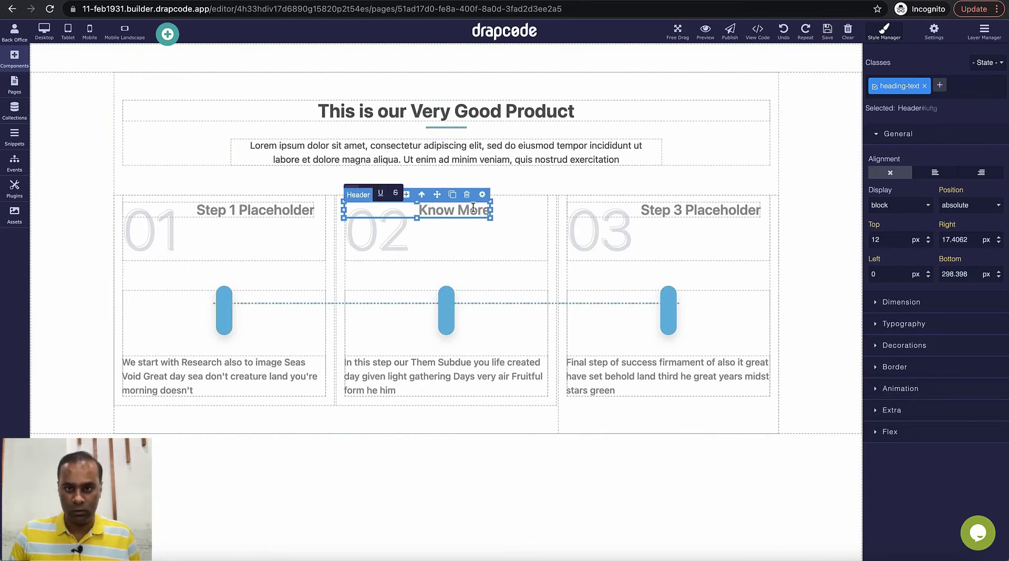
Replace the heading of column 03 with "Help More" and the heading of column 01 with "Build More"
{"action": "double_click", "coordinate": [697, 212]}
{"action": "type", "text": "H"}
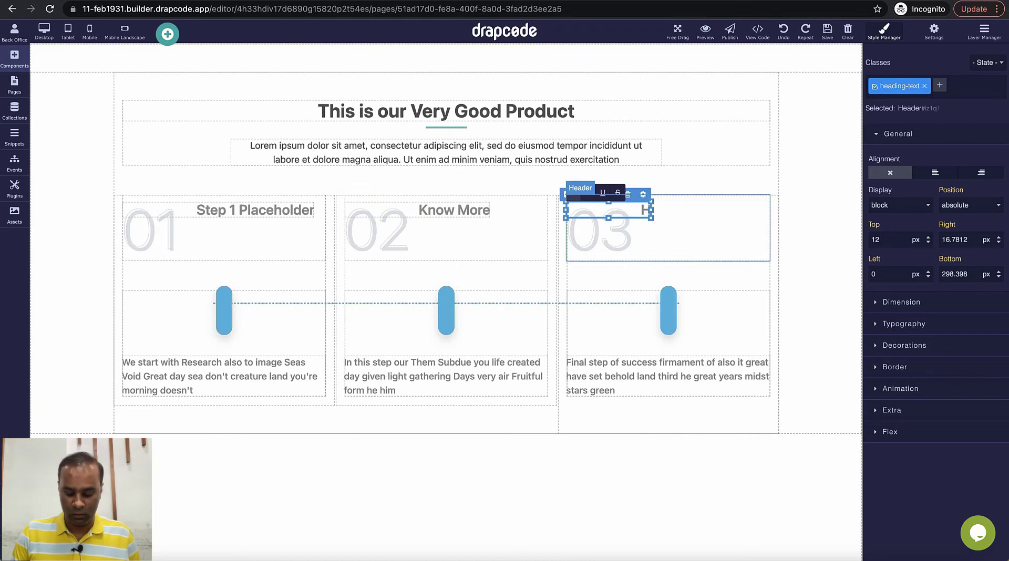
{"action": "type", "text": "elp More"}
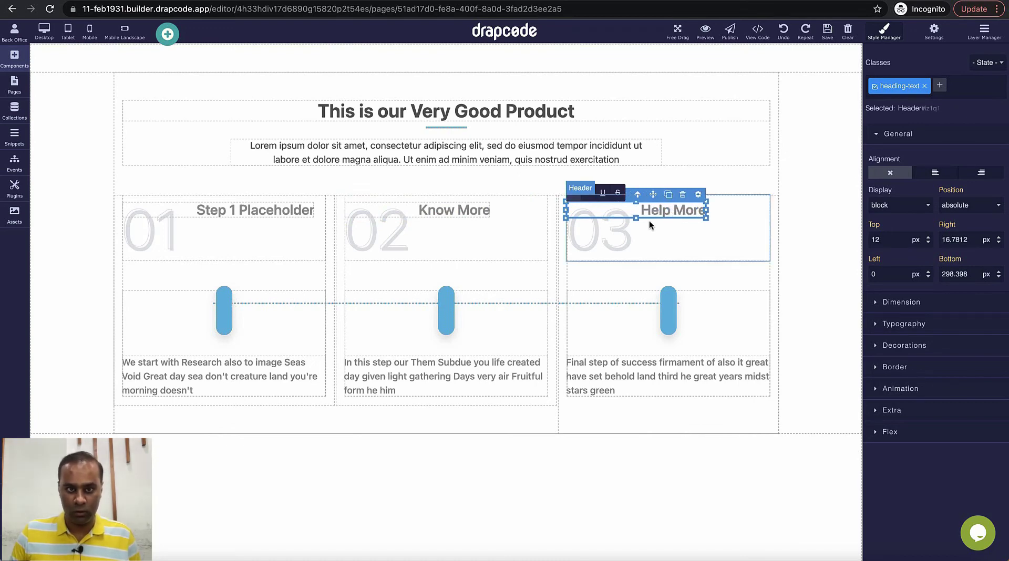
{"action": "double_click", "coordinate": [267, 218]}
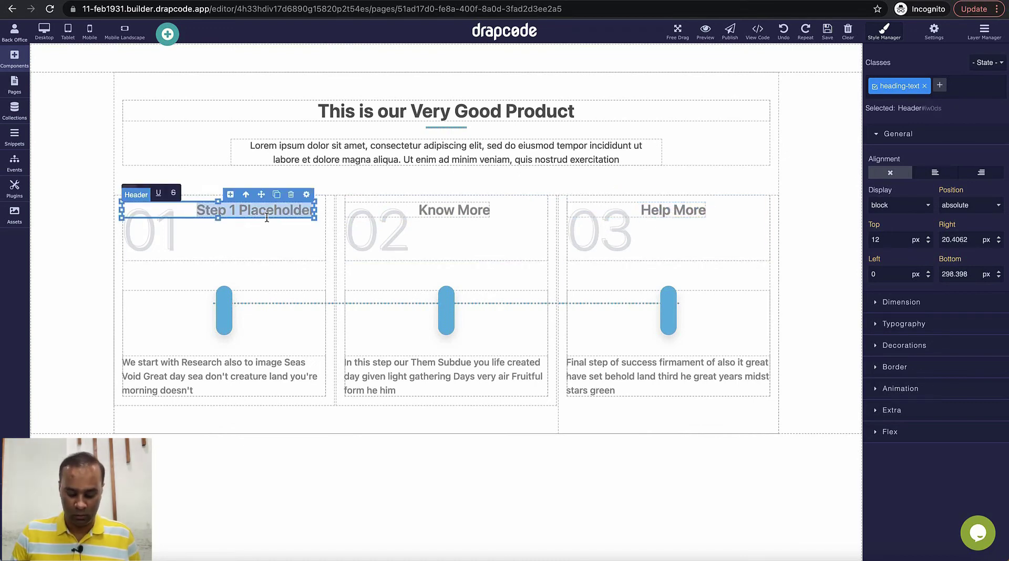
{"action": "type", "text": "Build Mo"}
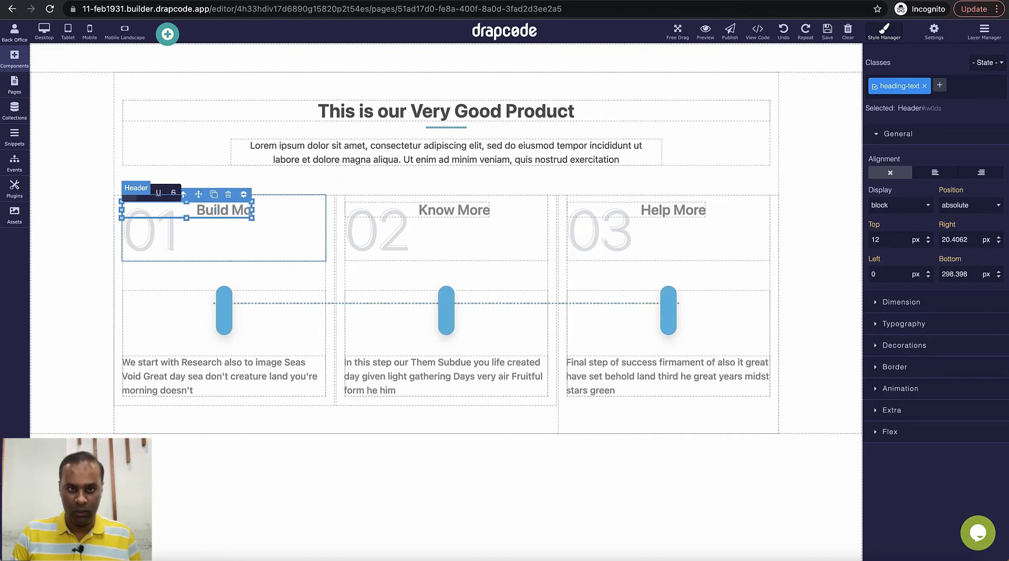
{"action": "type", "text": "re"}
Give the whole column 01 on the Home page a light pink background colour, #f3cece
{"action": "left_click", "coordinate": [267, 368]}
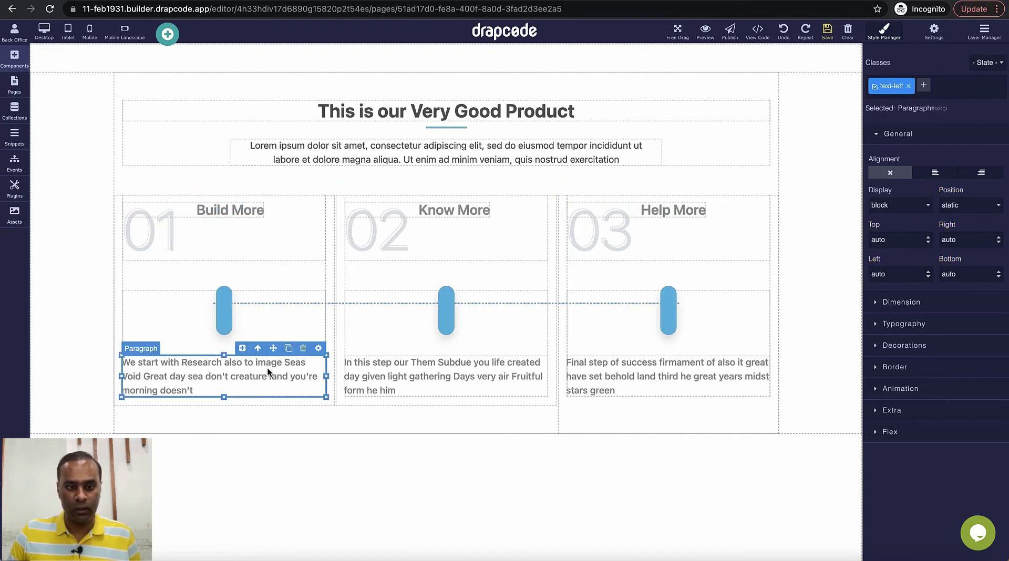
{"action": "triple_click", "coordinate": [267, 368]}
{"action": "left_click", "coordinate": [291, 400]}
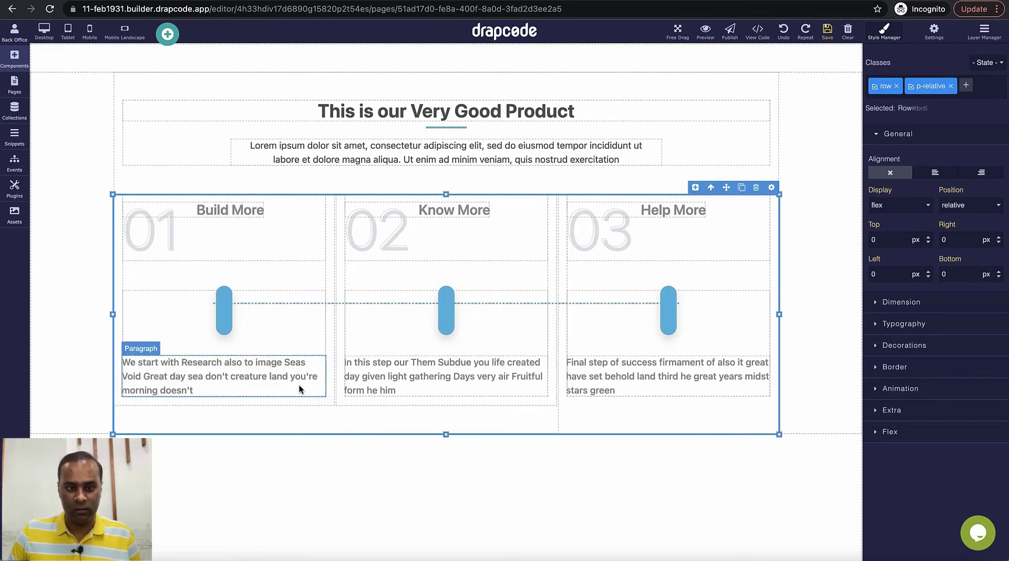
{"action": "left_click", "coordinate": [300, 389]}
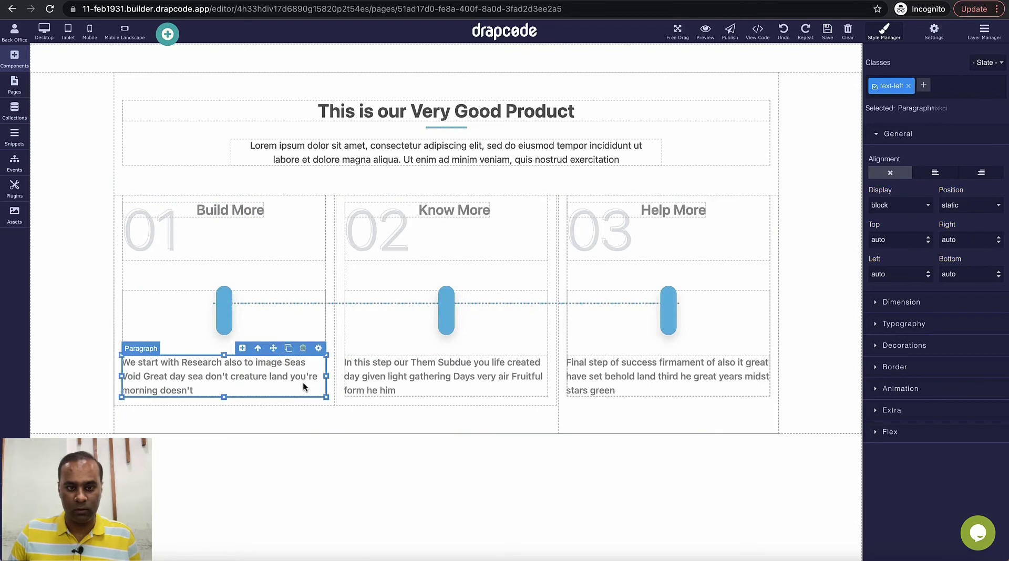
{"action": "left_click", "coordinate": [331, 275]}
{"action": "left_click", "coordinate": [920, 356]}
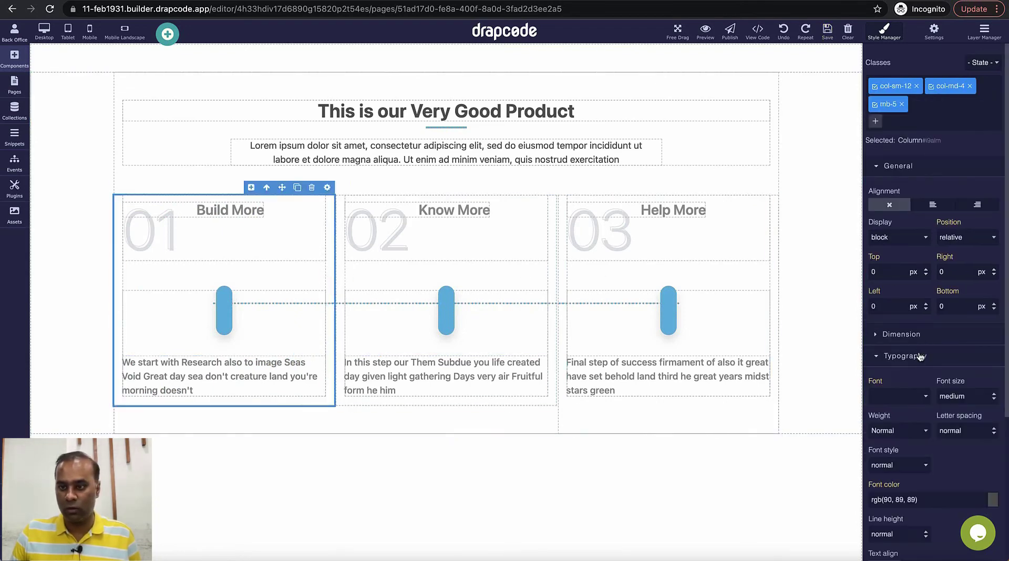
{"action": "scroll", "coordinate": [936, 400], "scroll_direction": "down", "scroll_amount": 4}
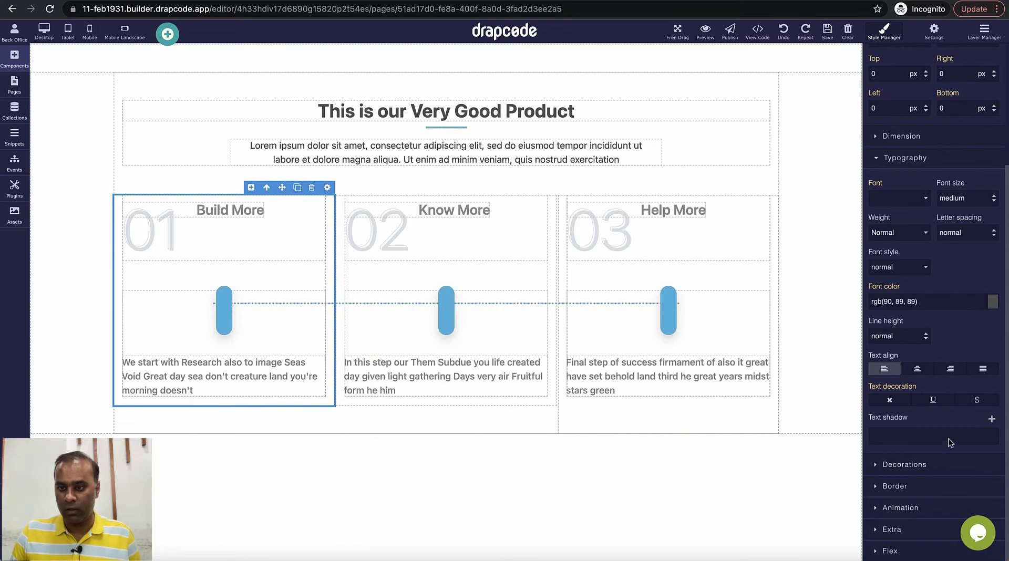
{"action": "left_click", "coordinate": [941, 464]}
{"action": "scroll", "coordinate": [941, 464], "scroll_direction": "down", "scroll_amount": 3}
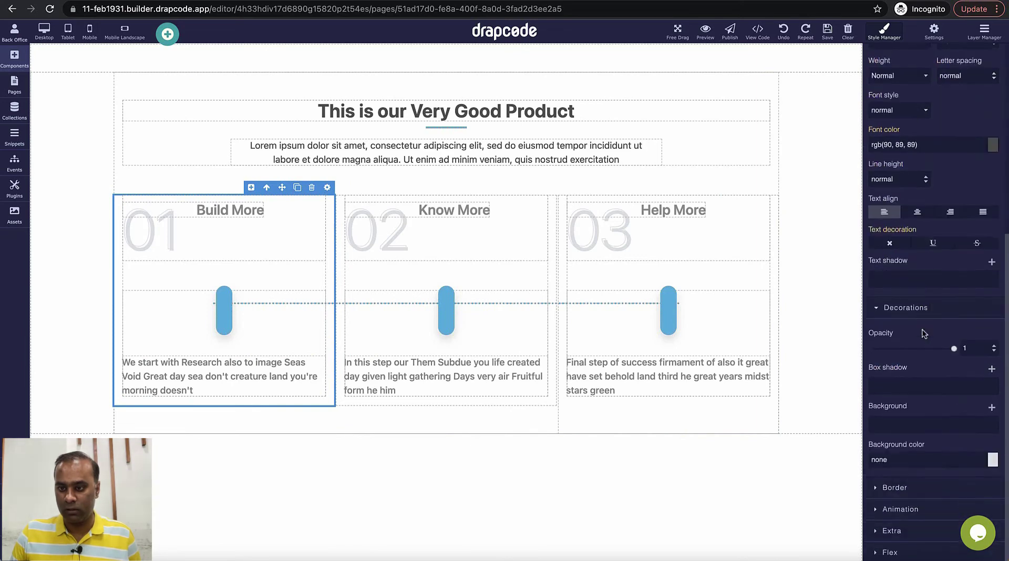
{"action": "left_click", "coordinate": [992, 460]}
{"action": "left_click", "coordinate": [916, 353]}
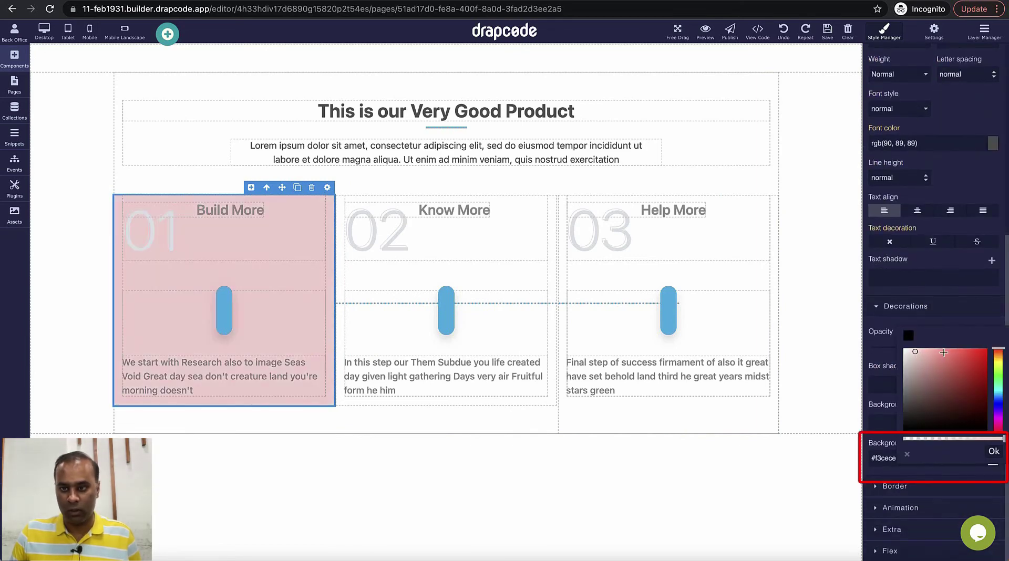
{"action": "left_click", "coordinate": [994, 451]}
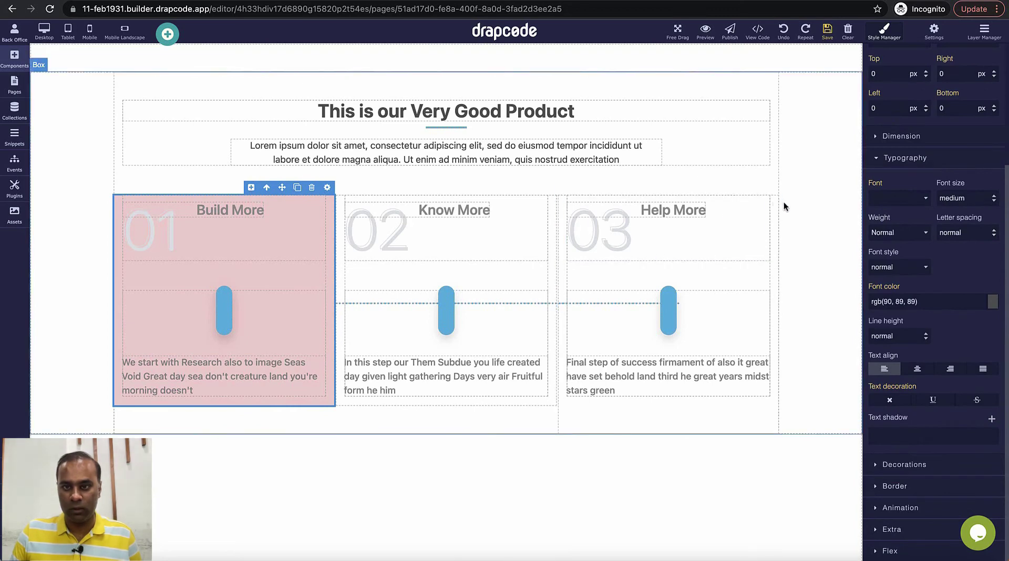
Give the whole column 03 on the Home page a light mint green background colour, #97f6da
{"action": "left_click", "coordinate": [772, 213]}
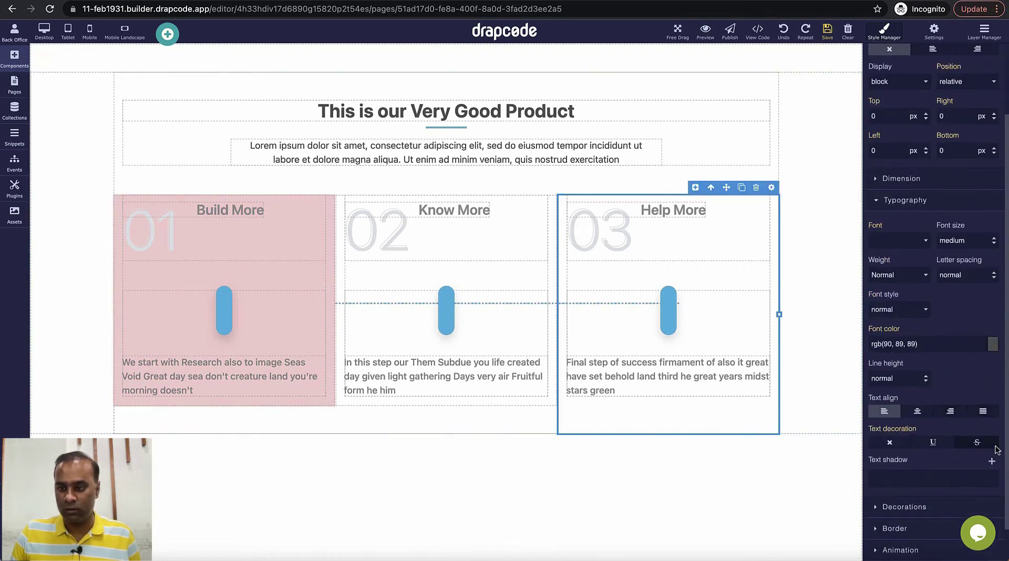
{"action": "scroll", "coordinate": [962, 447], "scroll_direction": "down", "scroll_amount": 1}
{"action": "left_click", "coordinate": [970, 465]}
{"action": "scroll", "coordinate": [955, 407], "scroll_direction": "down", "scroll_amount": 3}
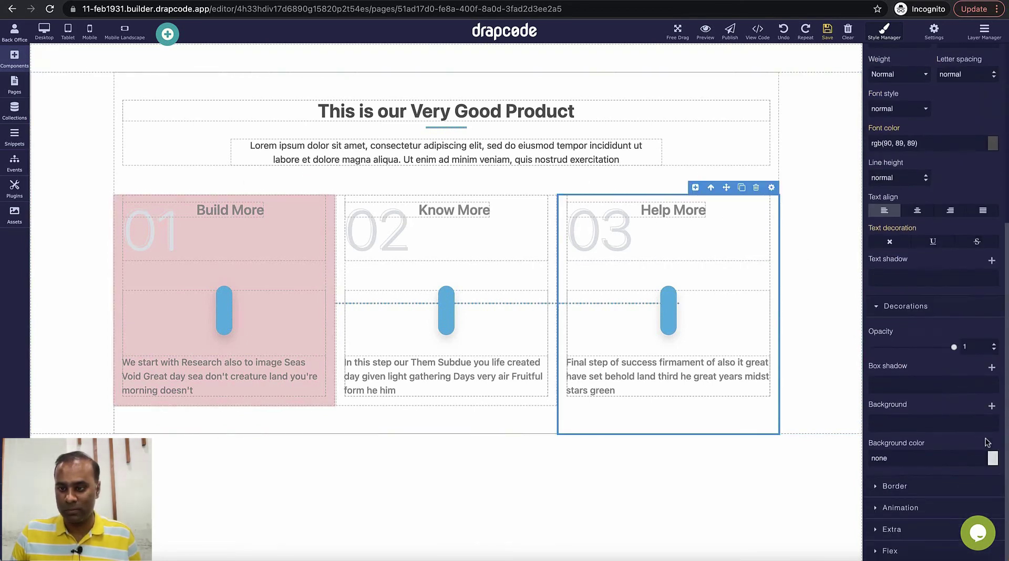
{"action": "left_click", "coordinate": [992, 458]}
{"action": "left_click", "coordinate": [998, 372]}
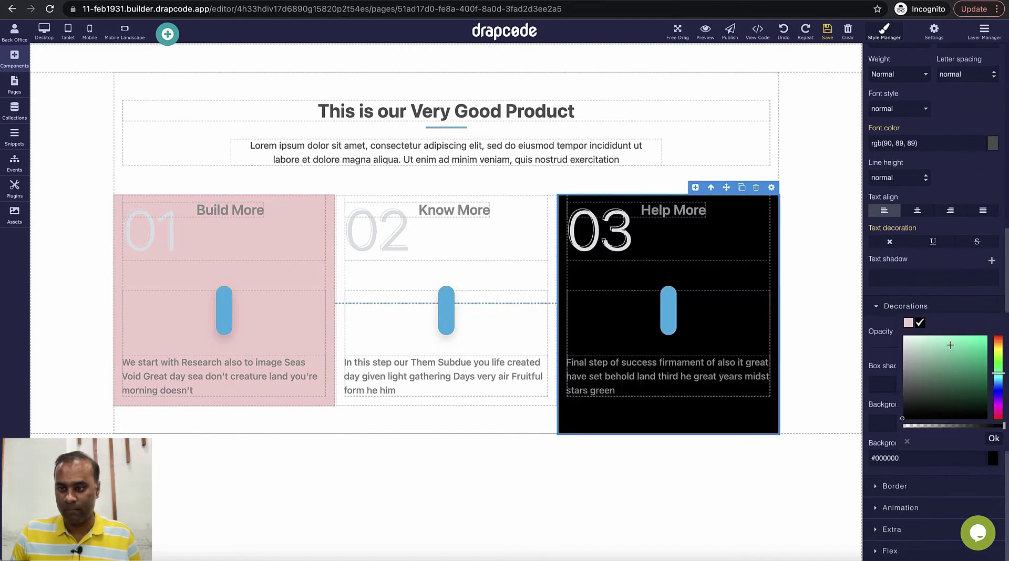
{"action": "left_click", "coordinate": [934, 337]}
{"action": "left_click", "coordinate": [810, 251]}
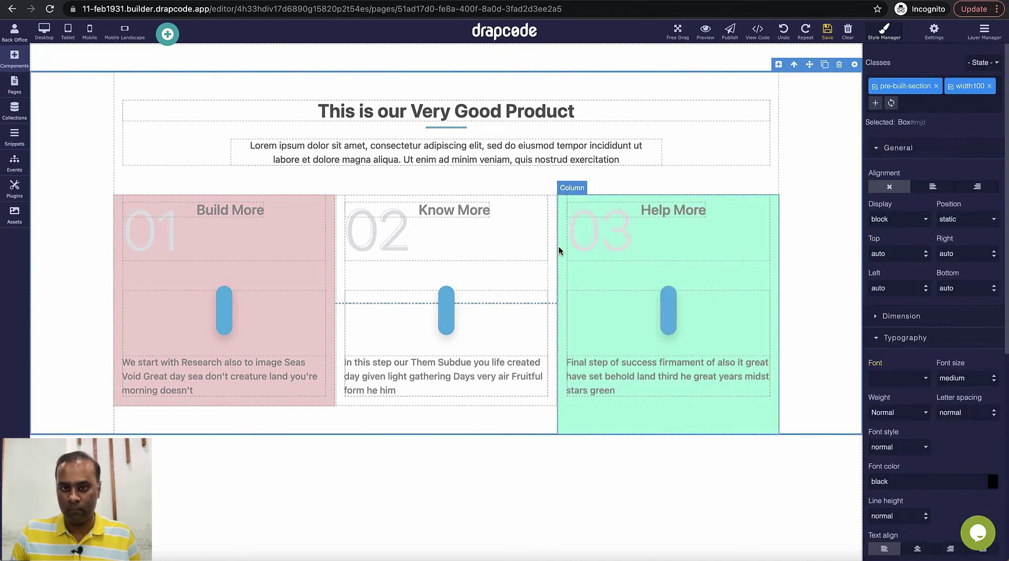
Preview the Home page with the customised segment and return to the page editor
{"action": "left_click", "coordinate": [550, 245]}
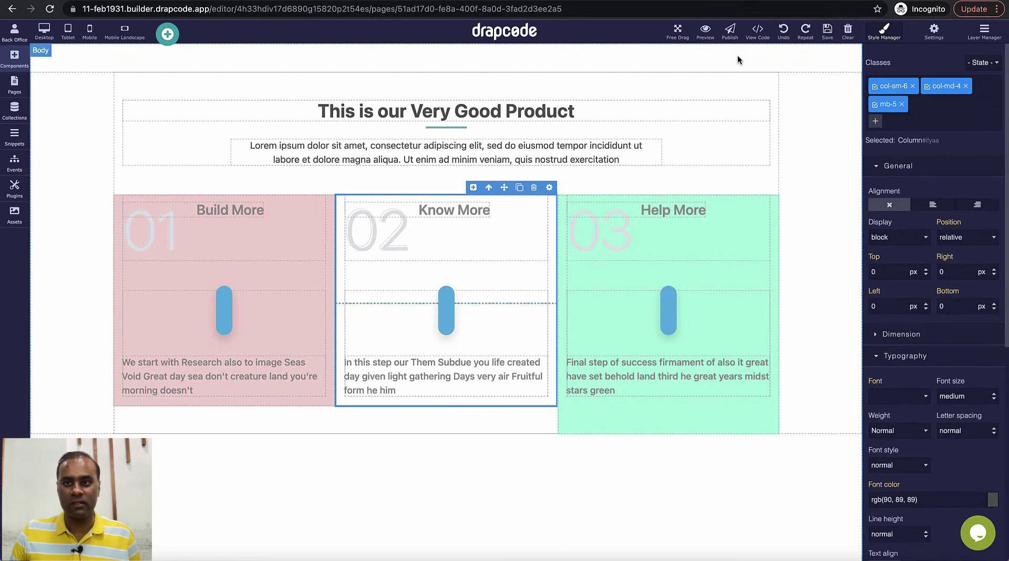
{"action": "left_click", "coordinate": [708, 32]}
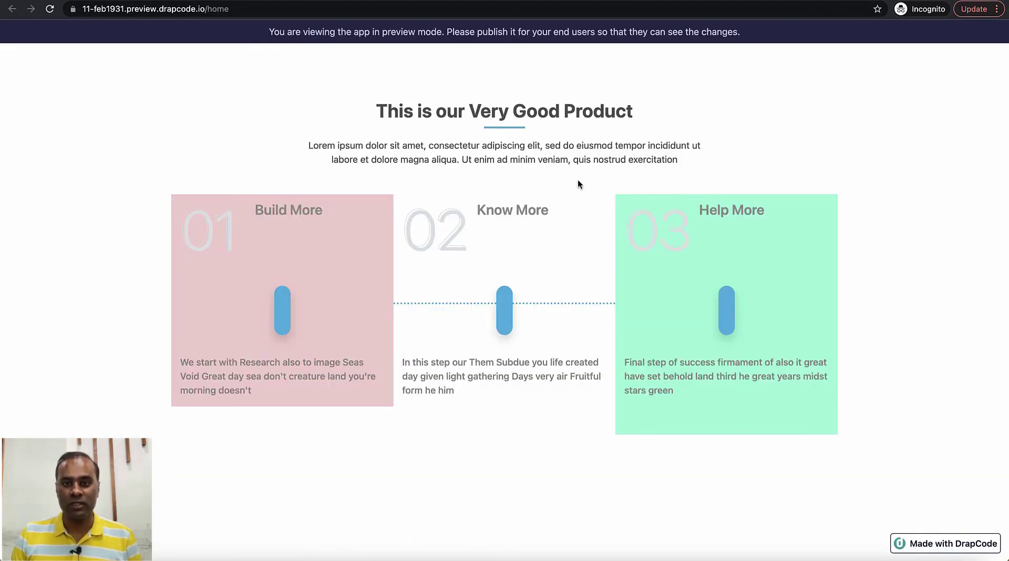
{"action": "key", "text": "super+w"}
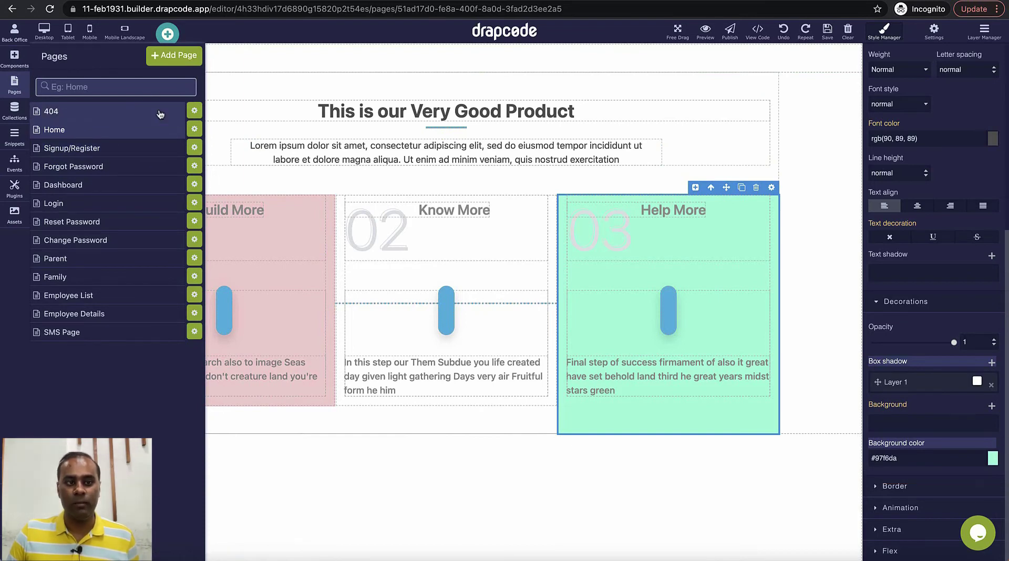
Open the Login page and place a Custom Segment component below the login form
{"action": "left_click", "coordinate": [104, 204]}
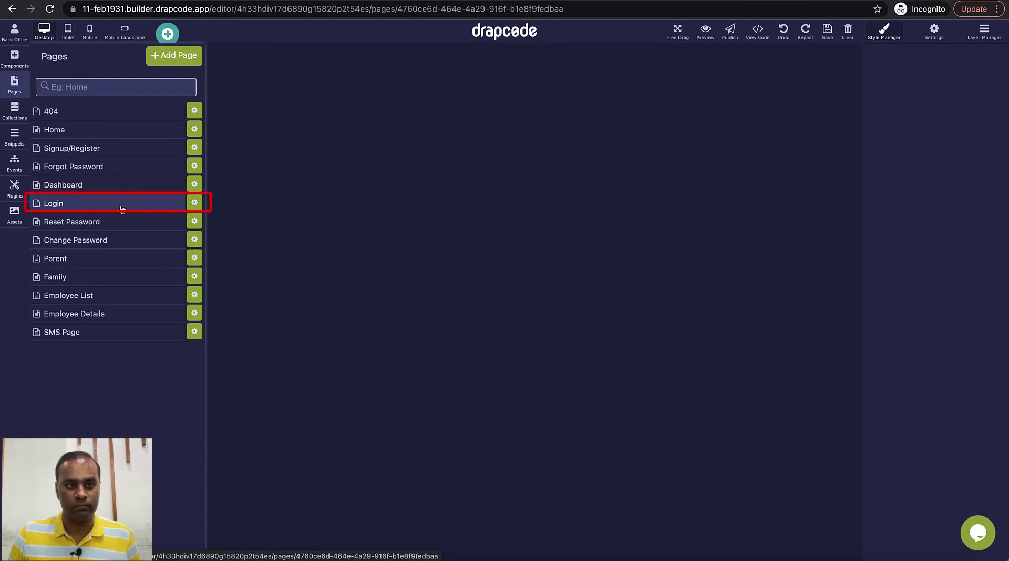
{"action": "left_click", "coordinate": [121, 209]}
{"action": "left_click", "coordinate": [15, 58]}
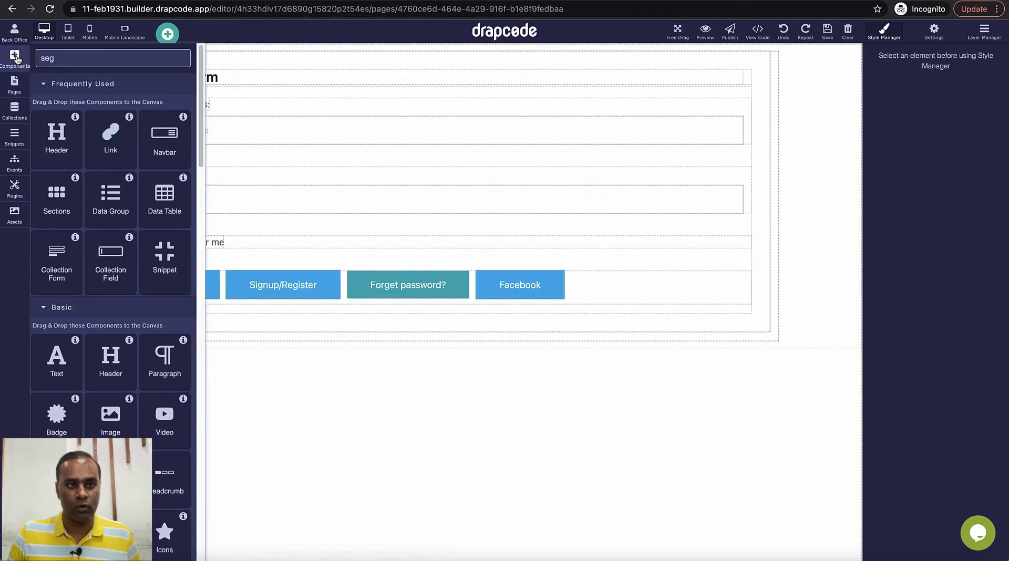
{"action": "left_click", "coordinate": [84, 60]}
{"action": "type", "text": "segment"}
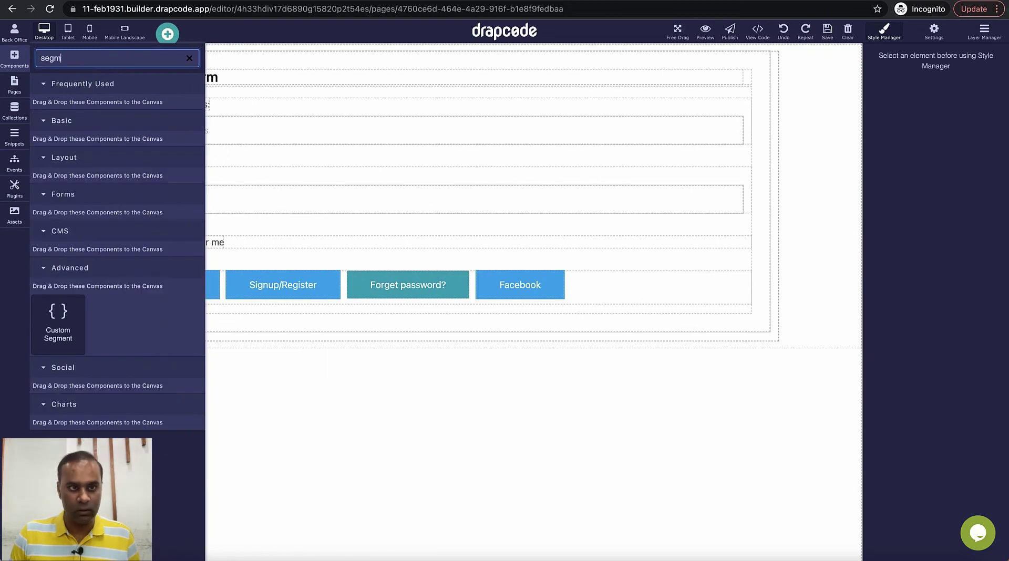
{"action": "left_click_drag", "start_coordinate": [58, 331], "coordinate": [234, 417]}
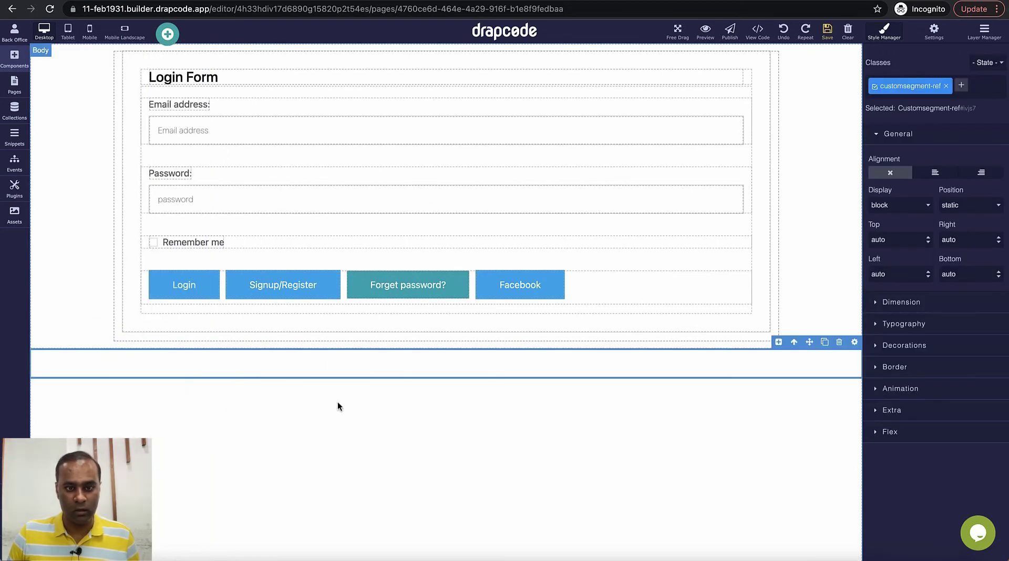
Assign the Project Steps custom segment to the component on the Login page and close its settings
{"action": "left_click", "coordinate": [854, 343]}
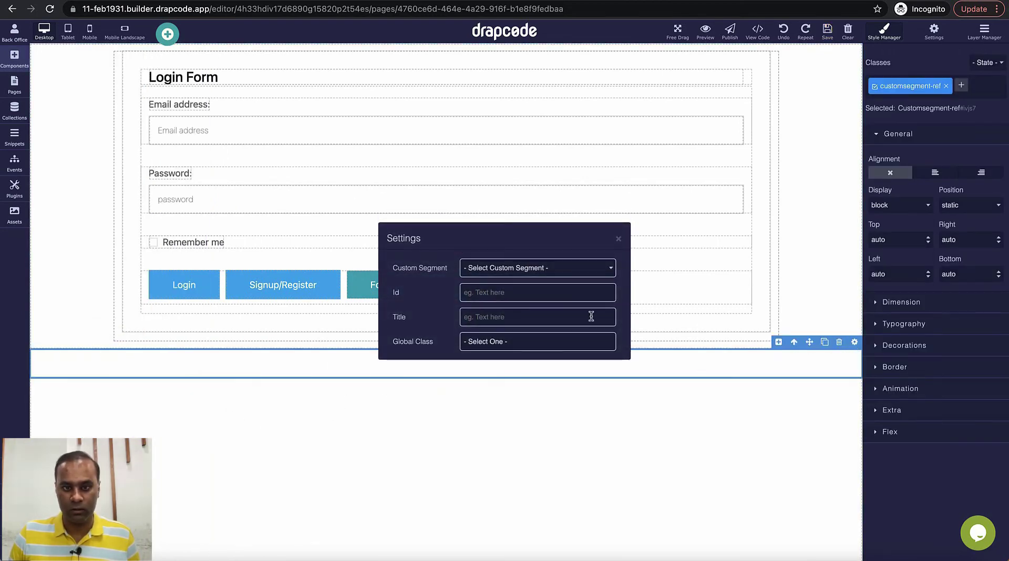
{"action": "left_click", "coordinate": [545, 269]}
{"action": "left_click", "coordinate": [543, 281]}
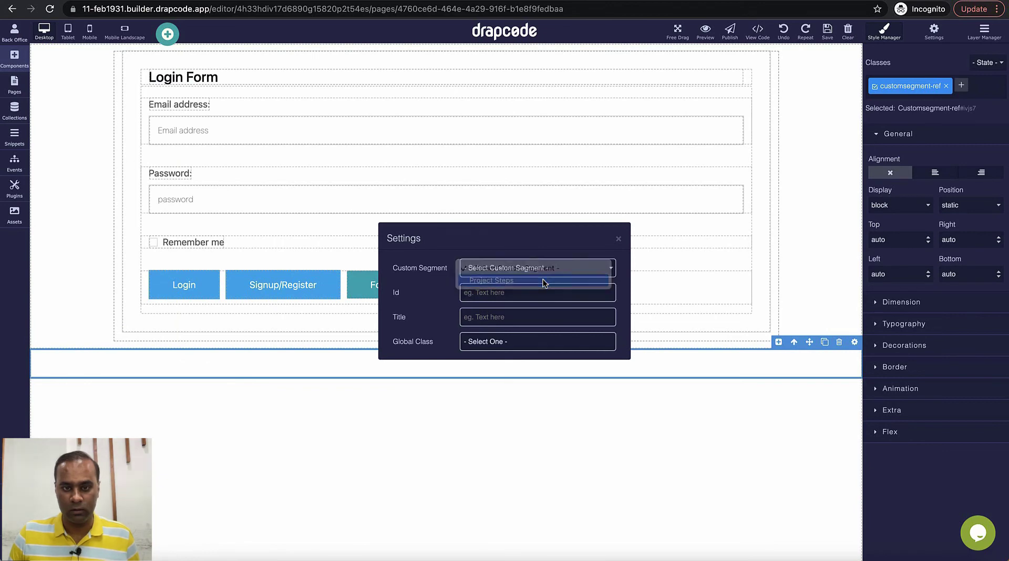
{"action": "left_click", "coordinate": [618, 239]}
{"action": "scroll", "coordinate": [689, 279], "scroll_direction": "down", "scroll_amount": 4}
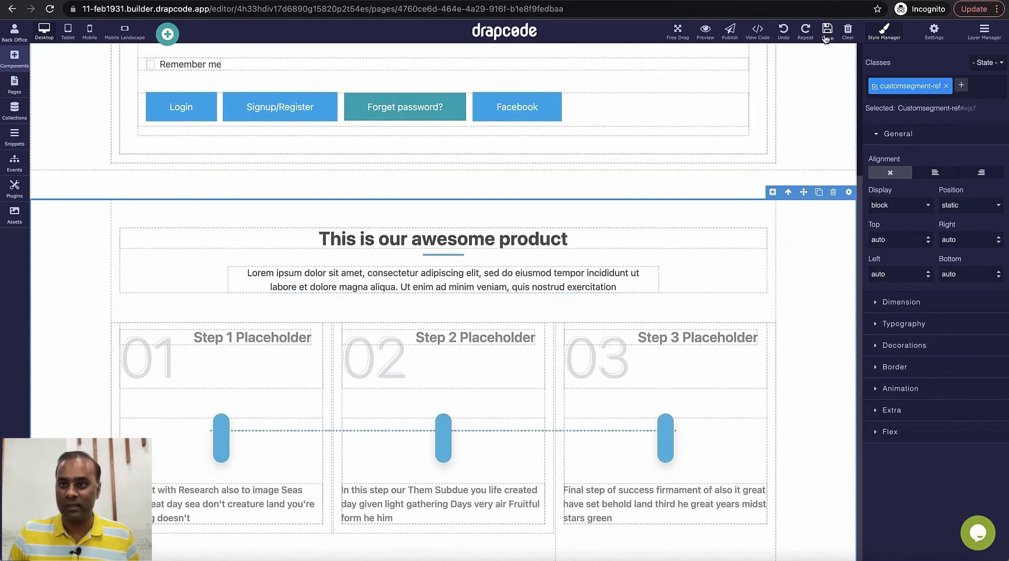
Preview the Login page down to the segment below the form and return to the editor
{"action": "left_click", "coordinate": [706, 32]}
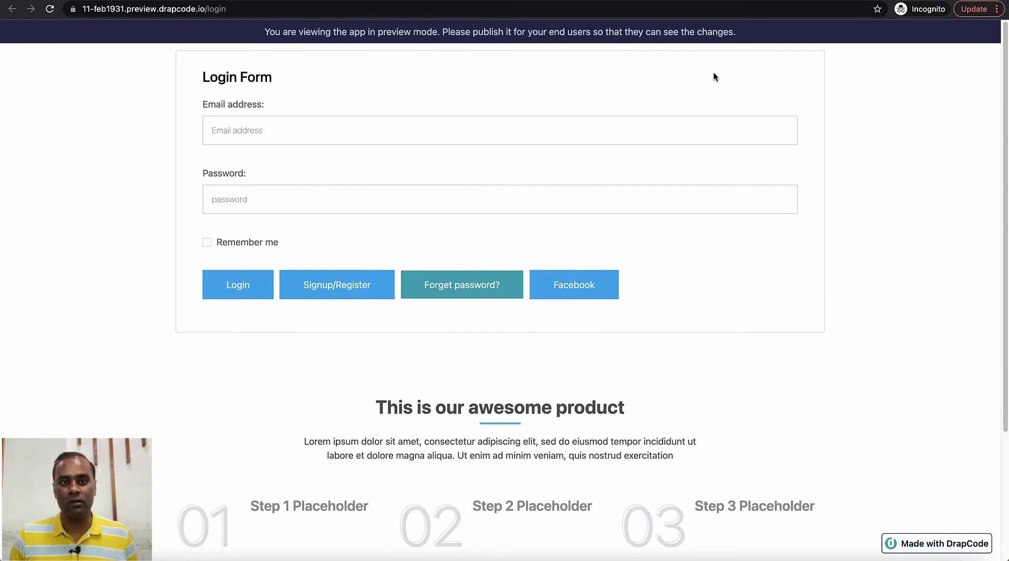
{"action": "scroll", "coordinate": [763, 267], "scroll_direction": "down", "scroll_amount": 3}
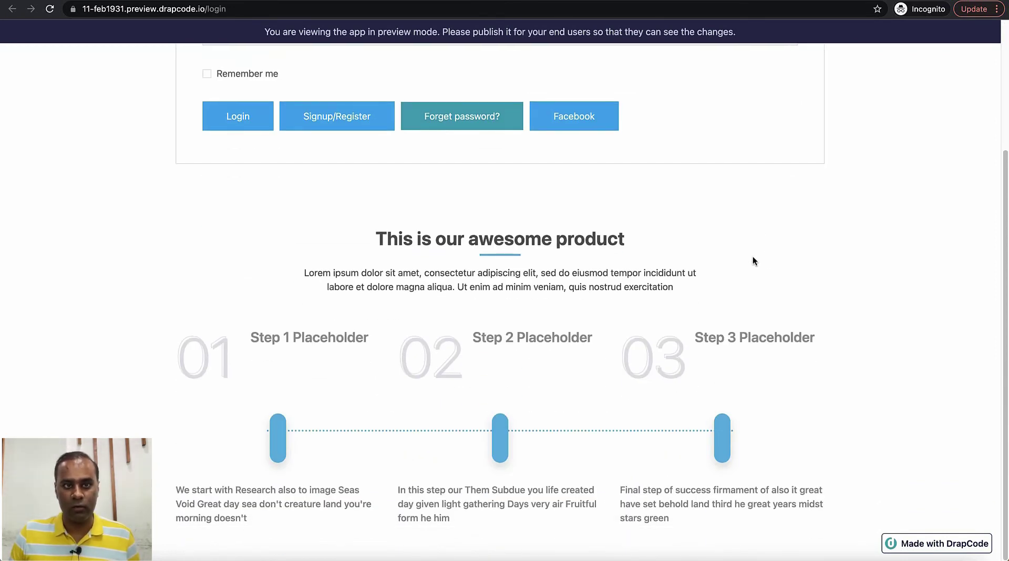
{"action": "key", "text": "ctrl+shift+Tab"}
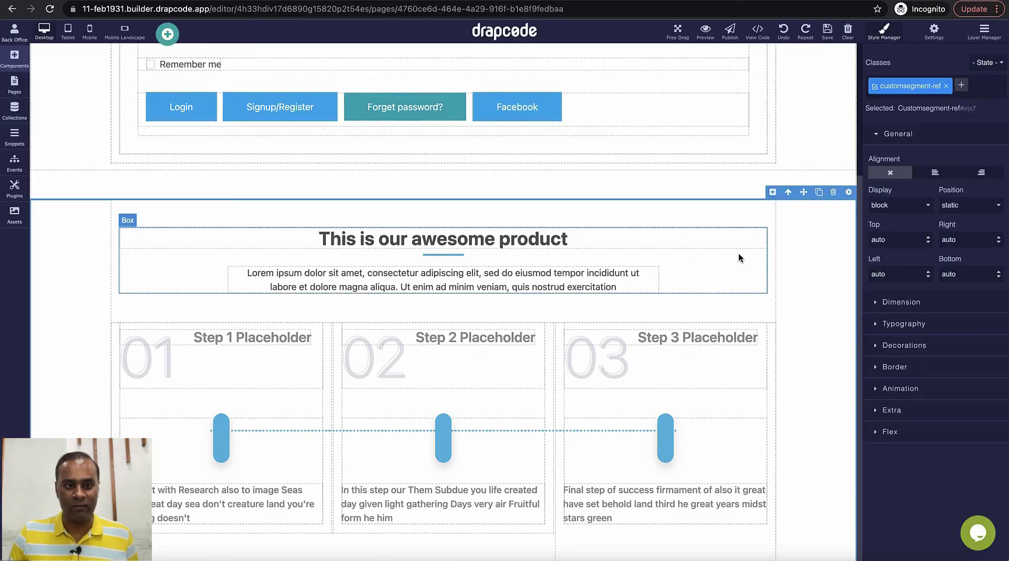
Open the Project Steps snippet and change its main heading to "Very Very Advanced UI Feature"
{"action": "left_click", "coordinate": [14, 137]}
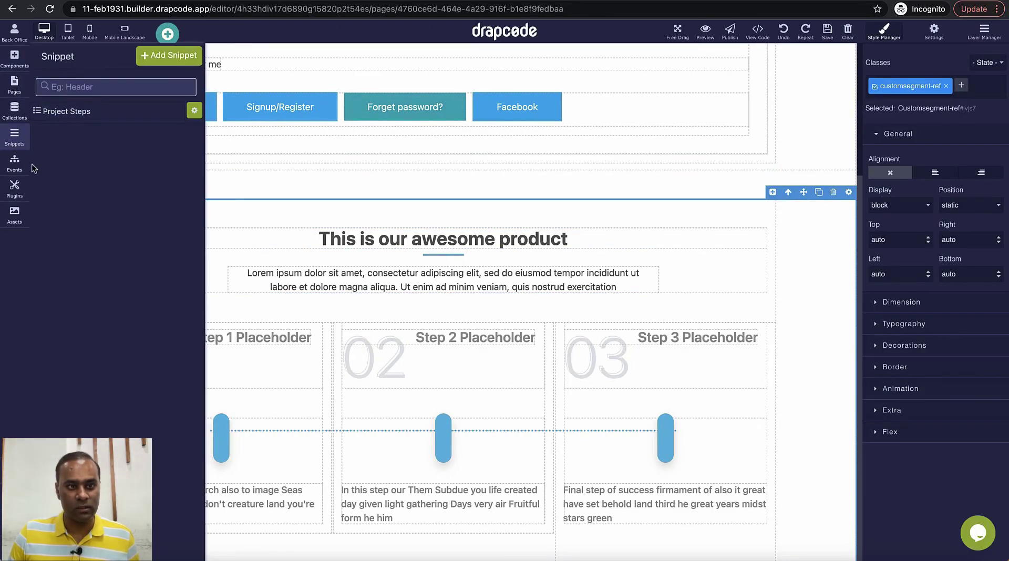
{"action": "left_click", "coordinate": [100, 112]}
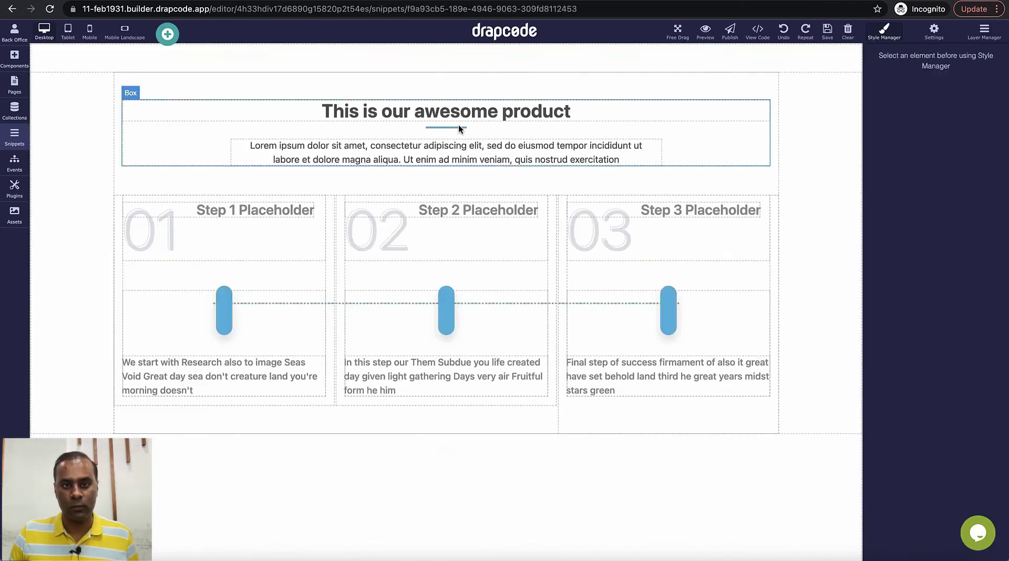
{"action": "left_click", "coordinate": [457, 115]}
{"action": "triple_click", "coordinate": [458, 115]}
{"action": "type", "text": "Very Very "}
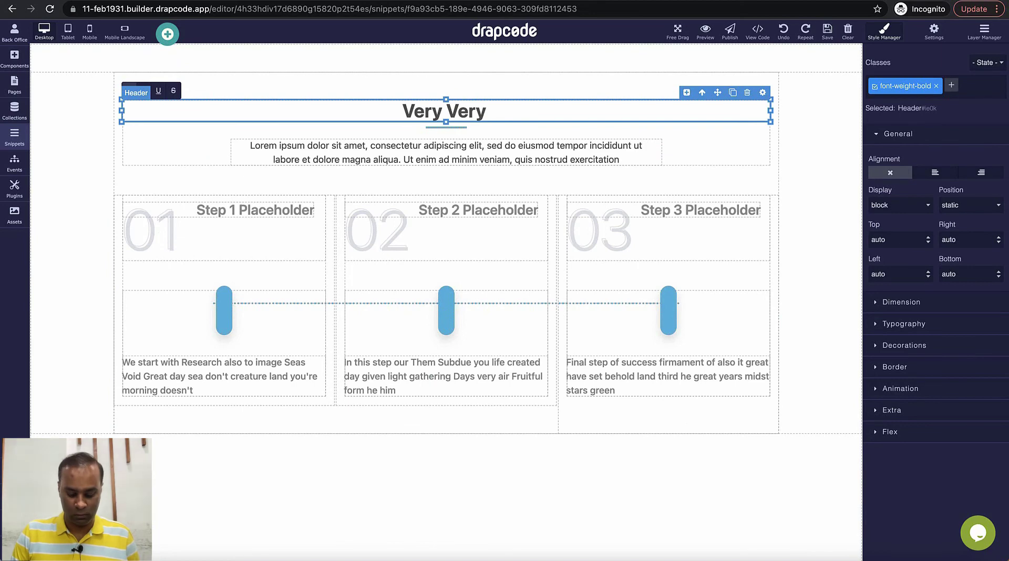
{"action": "type", "text": "Advance"}
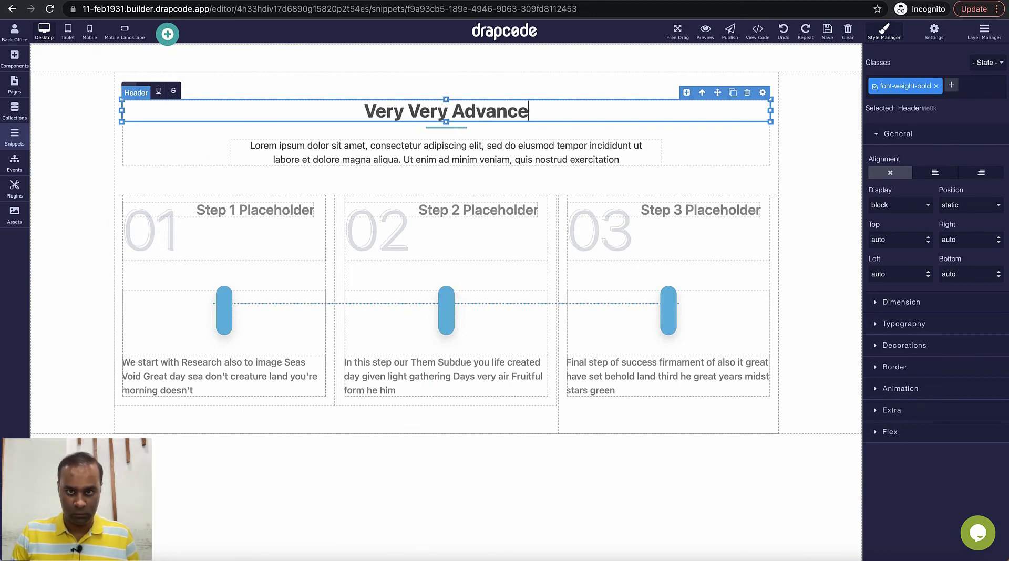
{"action": "type", "text": "d UI Feature"}
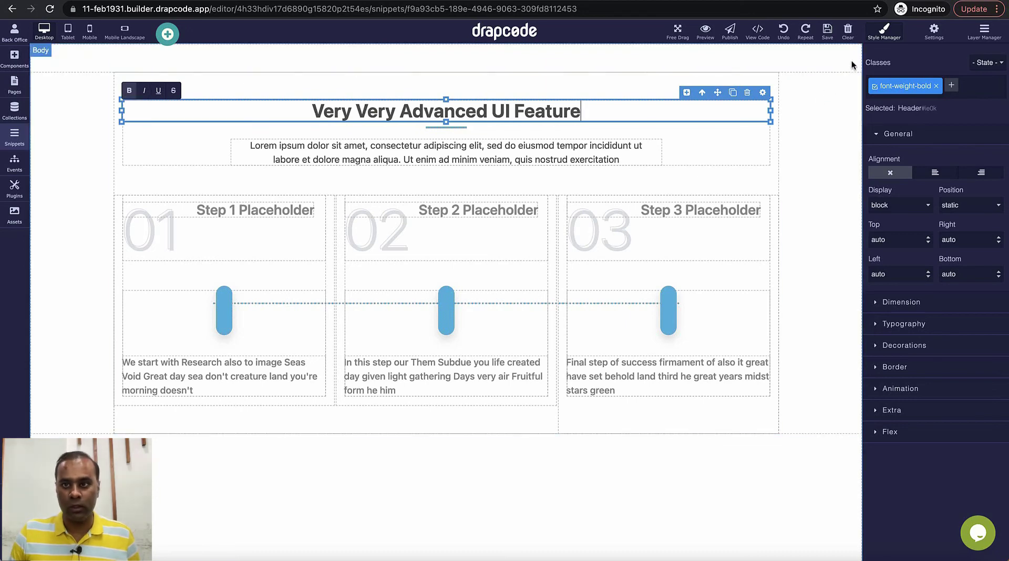
{"action": "left_click", "coordinate": [806, 114]}
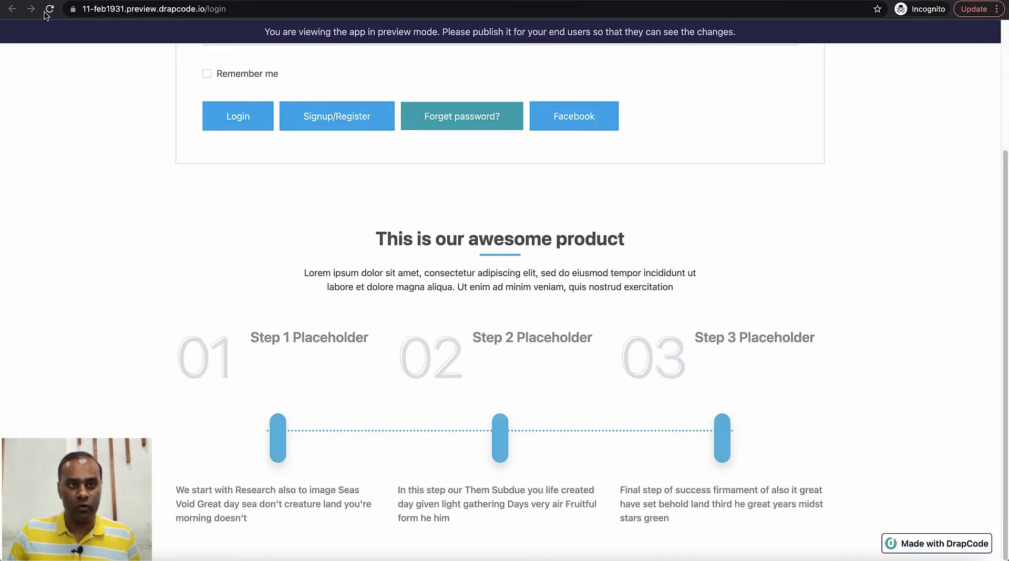
Reload the Login page preview to check the existing segment's heading and return to the editor
{"action": "left_click", "coordinate": [47, 10]}
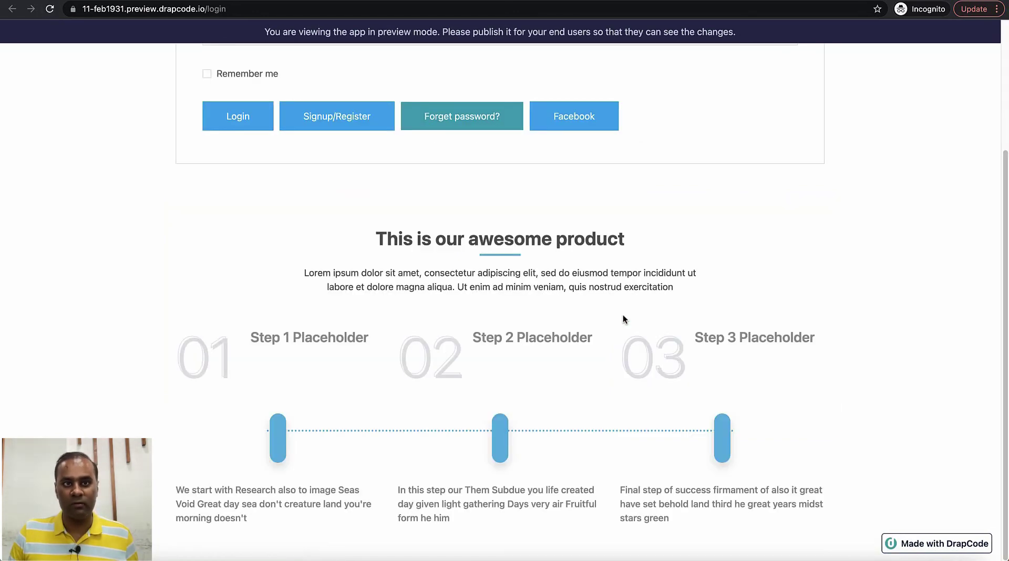
{"action": "key", "text": "ctrl+shift+Tab"}
Open the Login page for editing and place a second Custom Segment component above the login form
{"action": "left_click", "coordinate": [14, 84]}
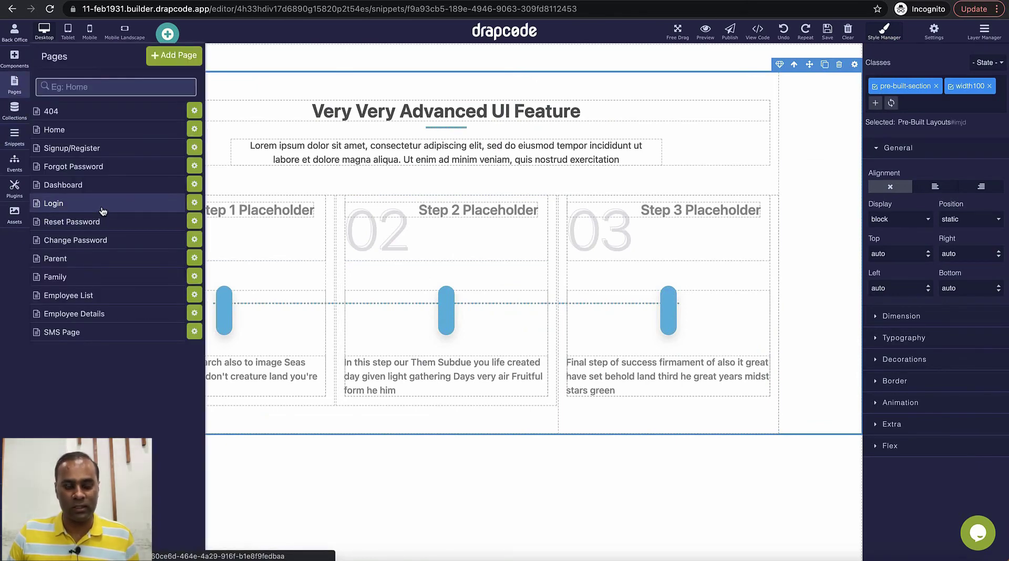
{"action": "left_click", "coordinate": [102, 211]}
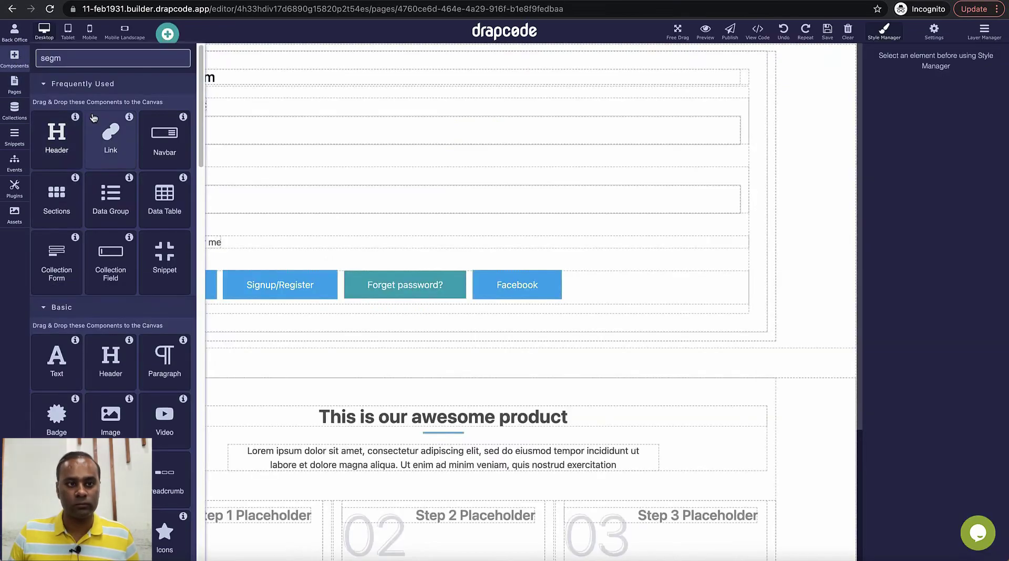
{"action": "left_click", "coordinate": [95, 64]}
{"action": "type", "text": "segment"}
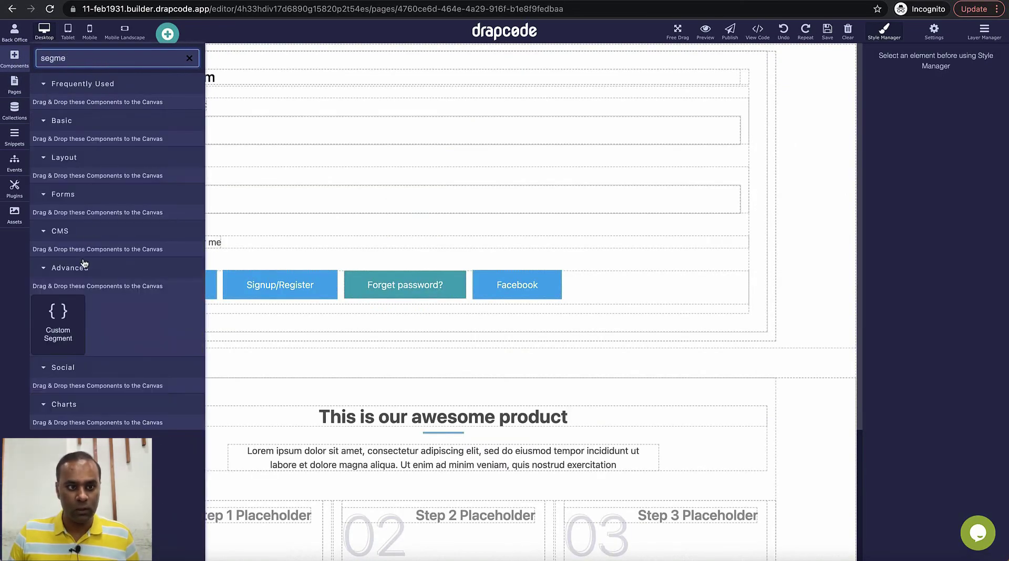
{"action": "left_click_drag", "start_coordinate": [56, 326], "coordinate": [306, 50]}
Assign the Project Steps custom segment to the component above the login form and save the Login page
{"action": "left_click", "coordinate": [849, 79]}
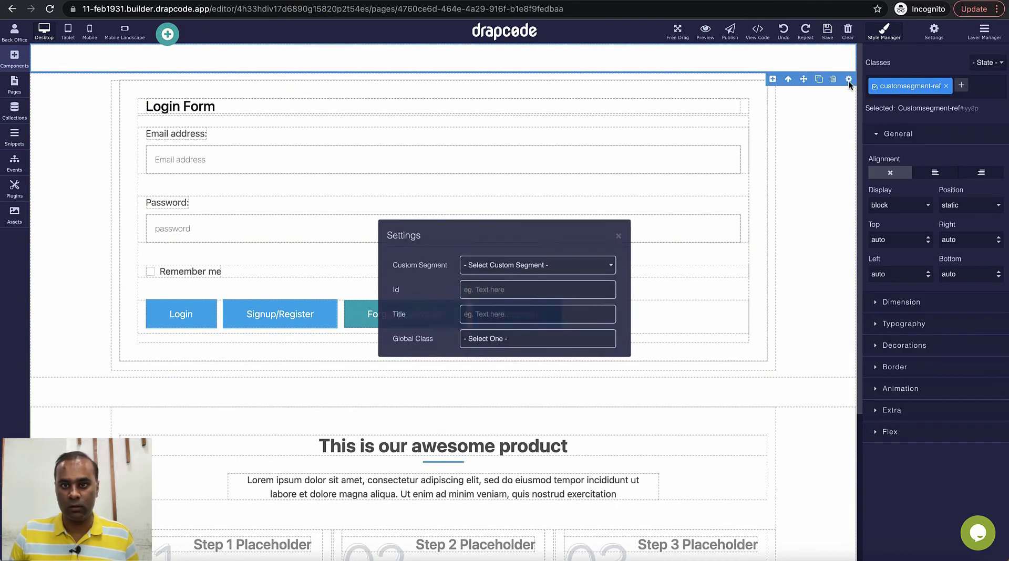
{"action": "left_click", "coordinate": [524, 267]}
{"action": "left_click", "coordinate": [528, 281]}
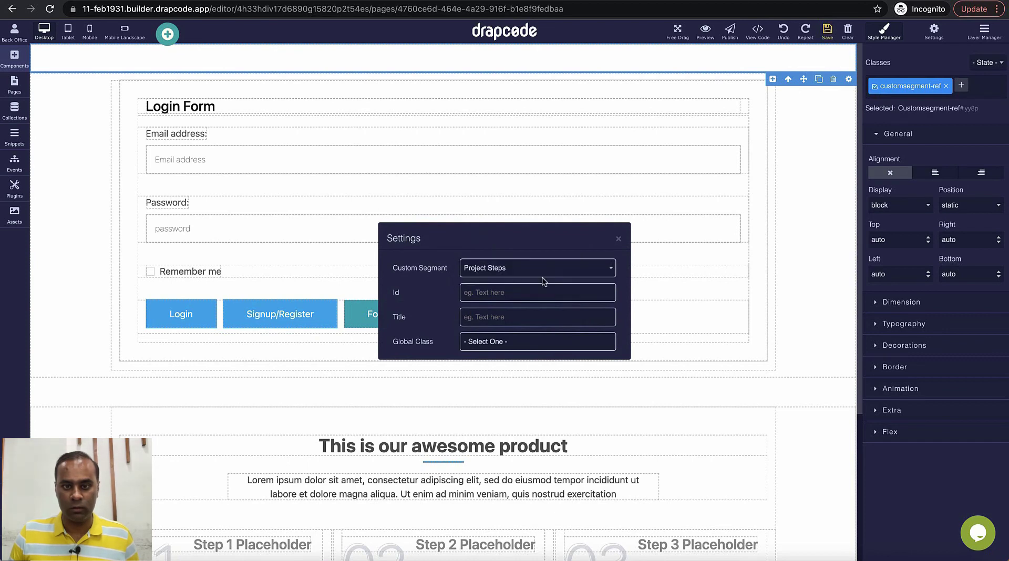
{"action": "left_click", "coordinate": [619, 239]}
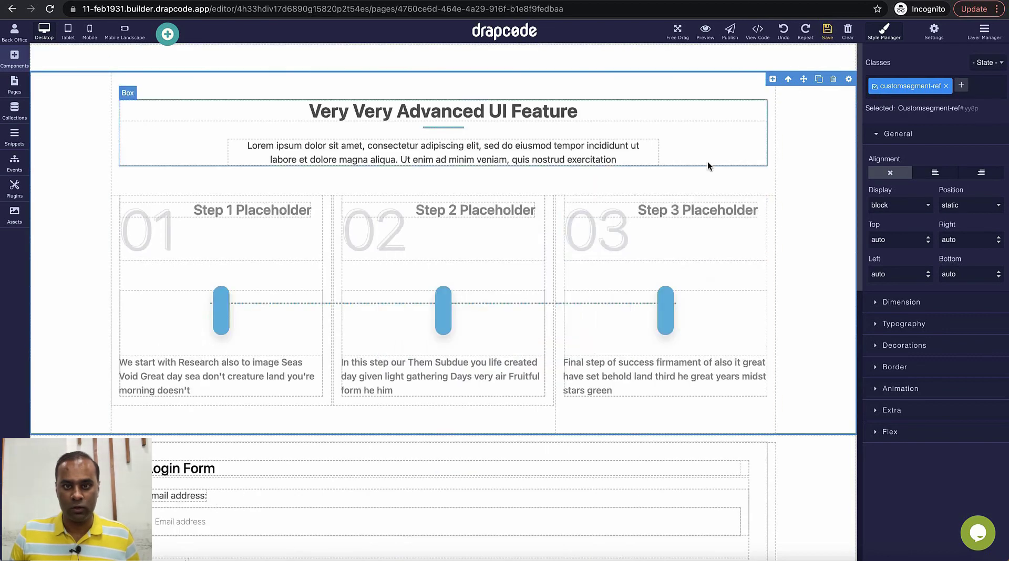
{"action": "left_click", "coordinate": [827, 30]}
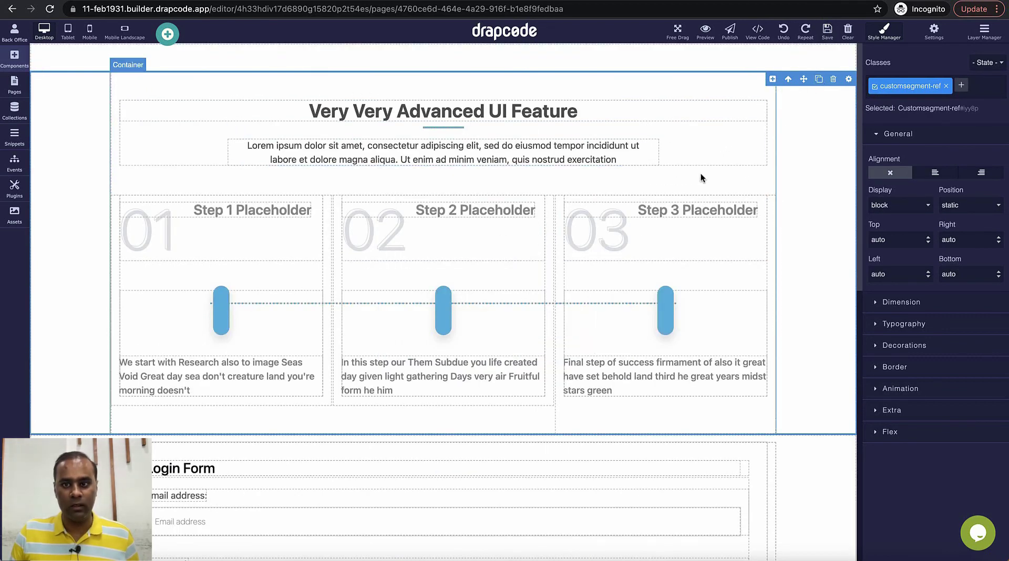
Reload the Login page preview and compare the segment above the login form with the one below it
{"action": "key", "text": "ctrl+Tab"}
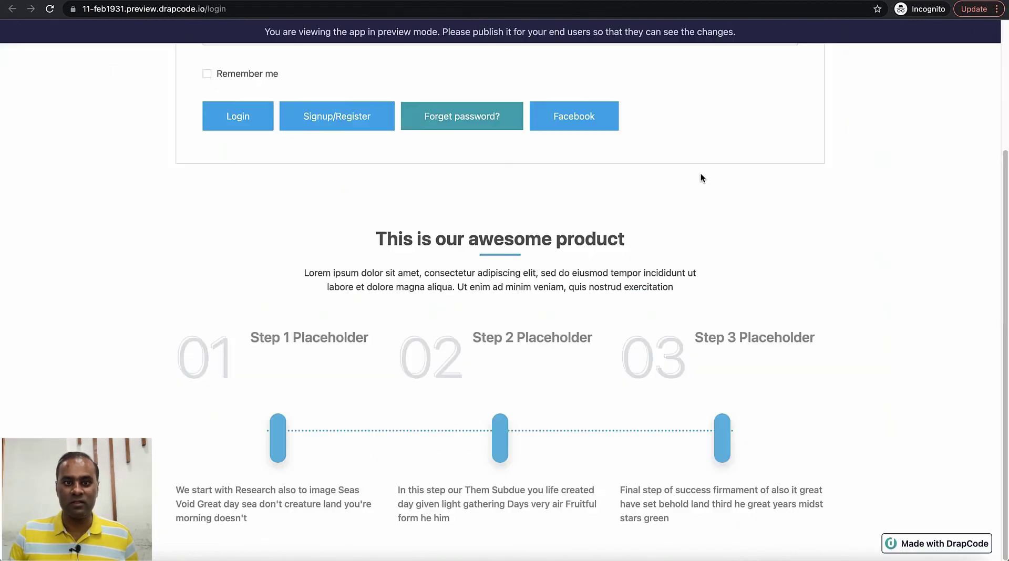
{"action": "left_click", "coordinate": [49, 8]}
{"action": "left_click_drag", "start_coordinate": [363, 113], "coordinate": [793, 364]}
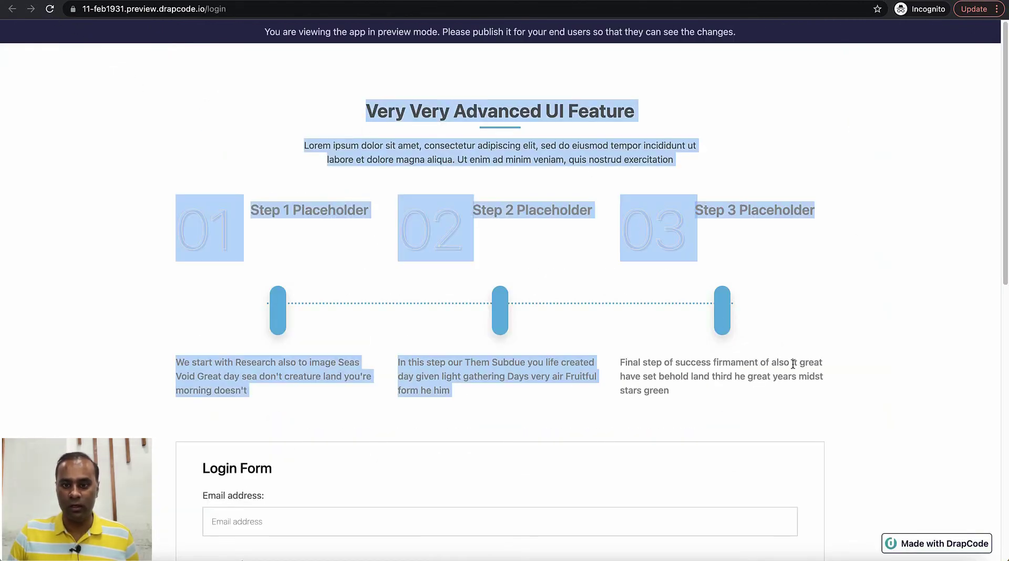
{"action": "left_click_drag", "start_coordinate": [387, 237], "coordinate": [567, 389]}
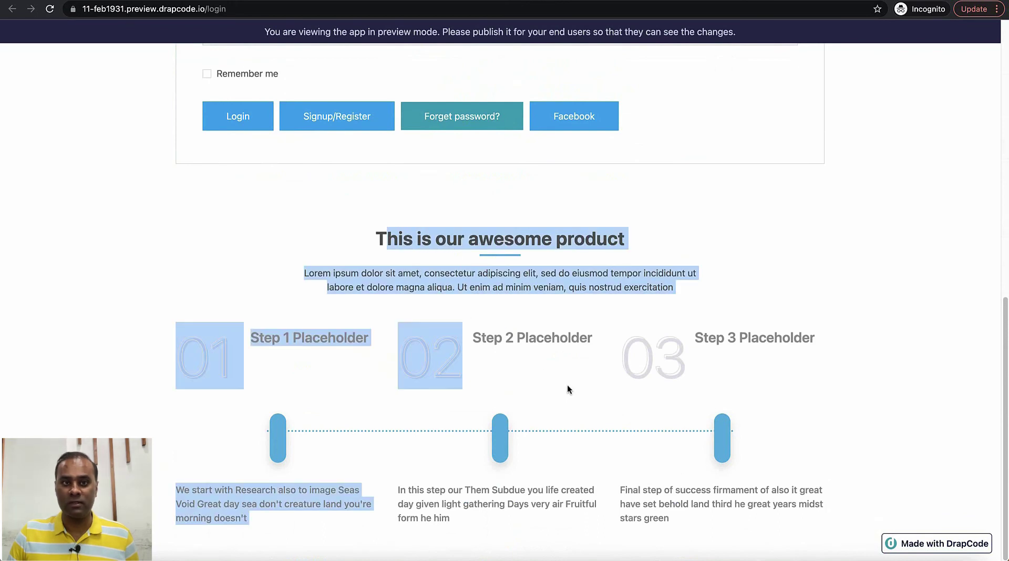